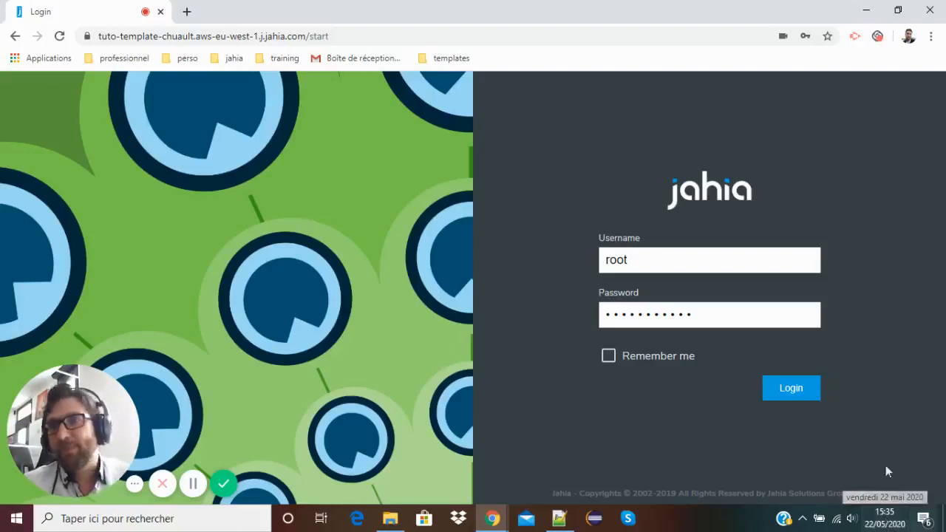
Search the web for "template html free" in a new browser tab and open the templated.co site.
click(188, 13)
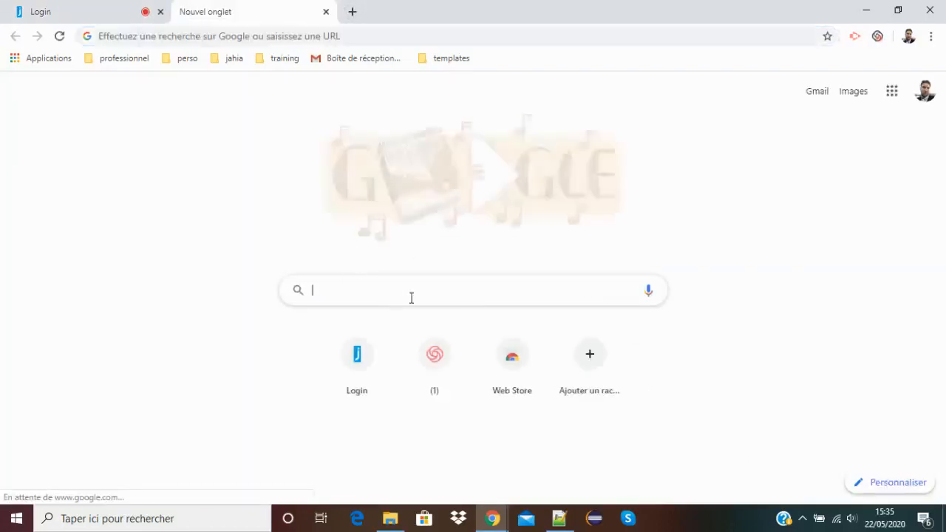
text(templ)
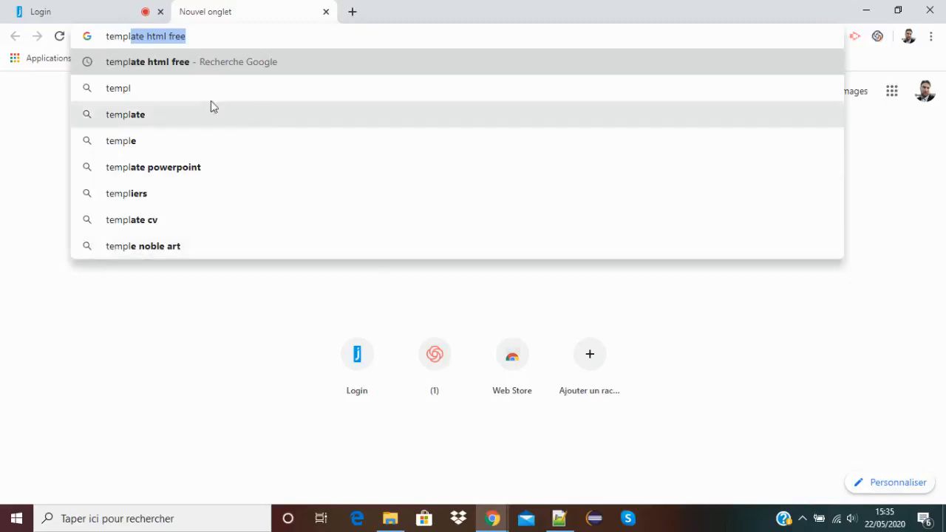
click(156, 62)
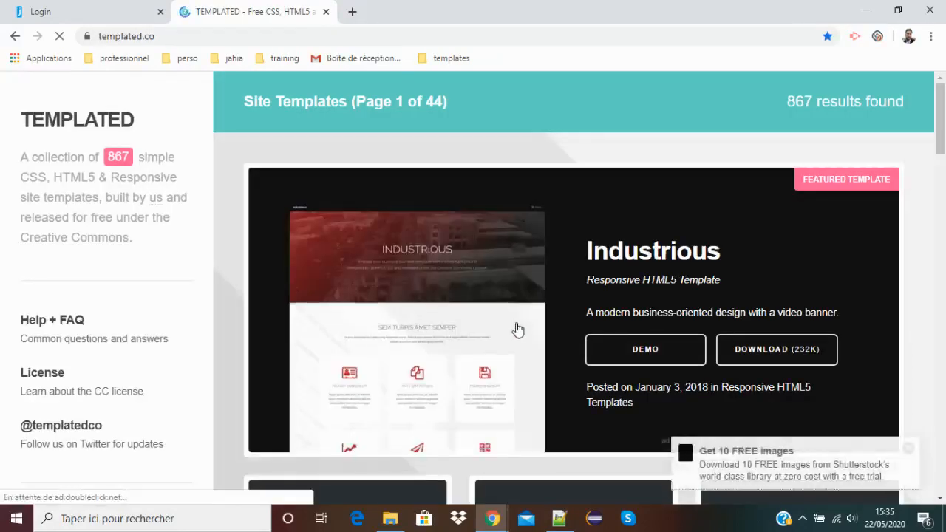
Look through the first page of site templates and go on to page 2.
scroll(514, 333, down, 4)
scroll(516, 331, down, 1)
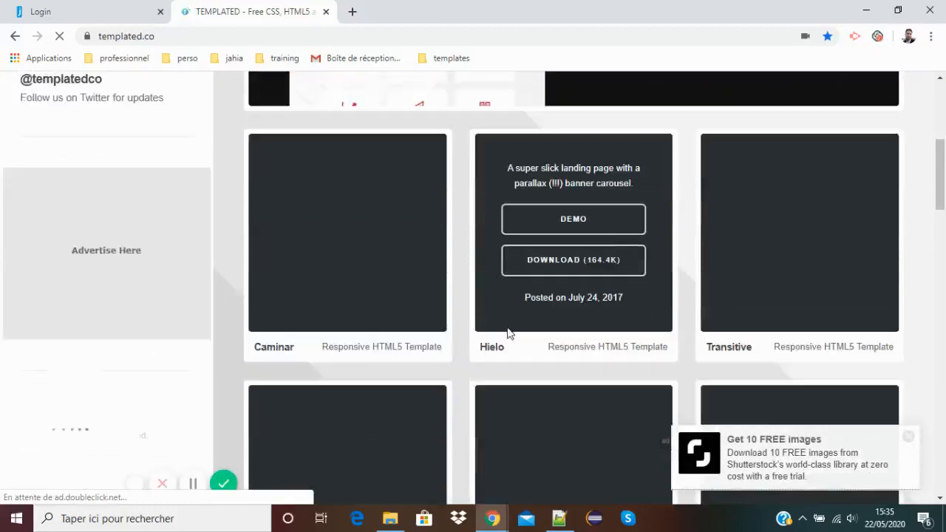
scroll(507, 362, down, 1)
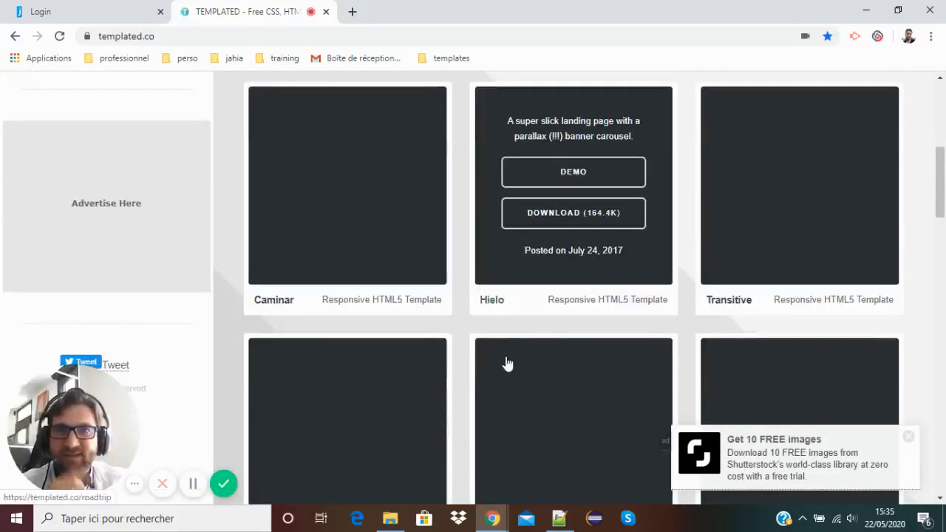
scroll(507, 363, down, 8)
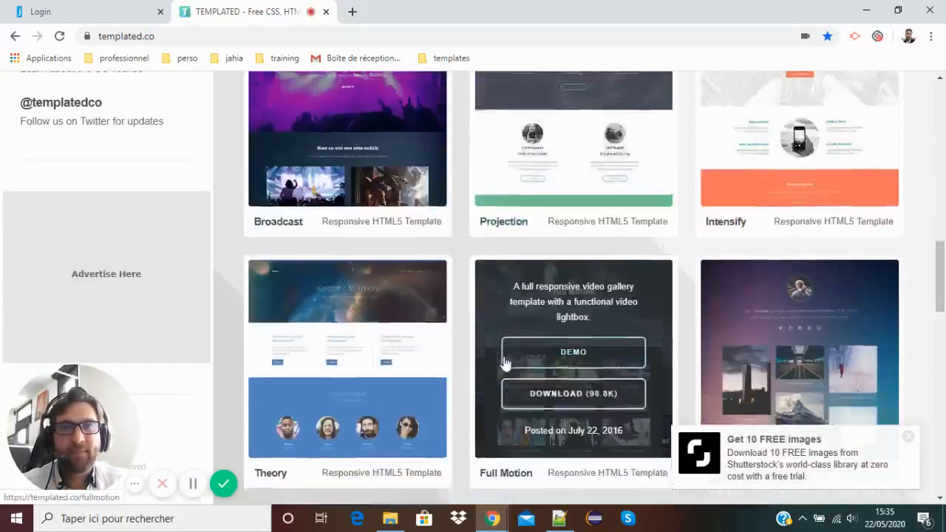
scroll(503, 362, down, 9)
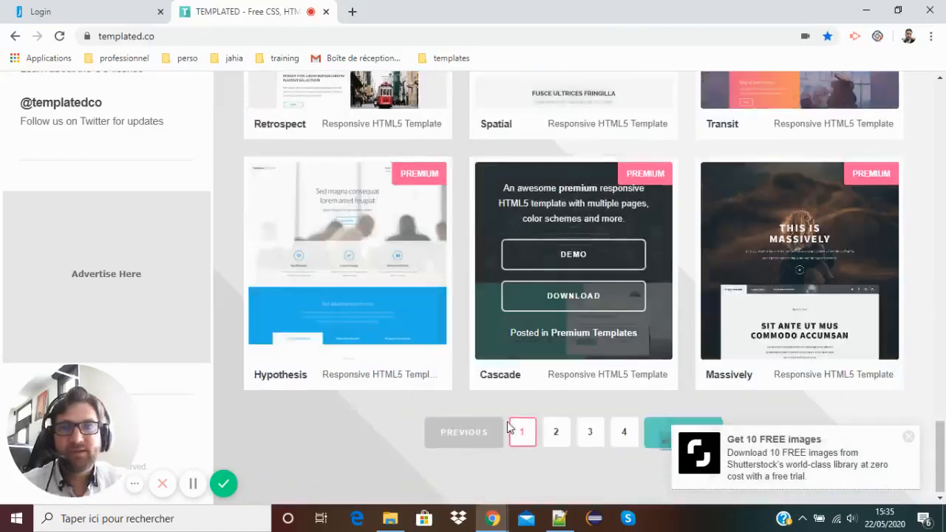
click(551, 440)
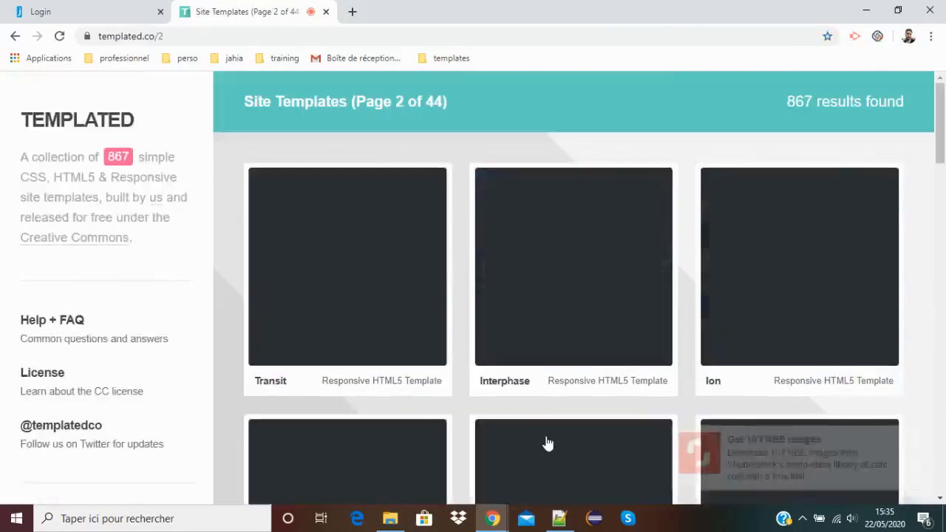
Review the templates on page 2 and download the Ex Machina responsive HTML5 template.
scroll(574, 355, down, 1)
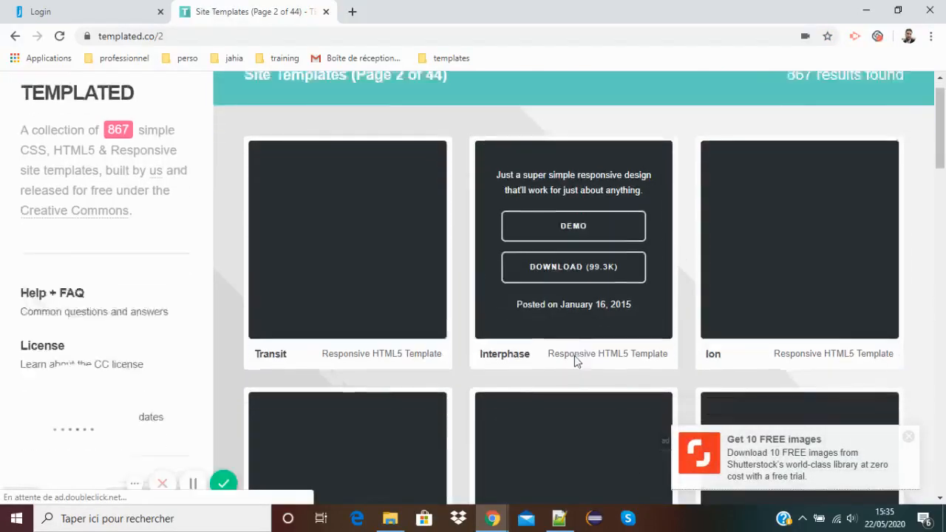
scroll(574, 356, down, 8)
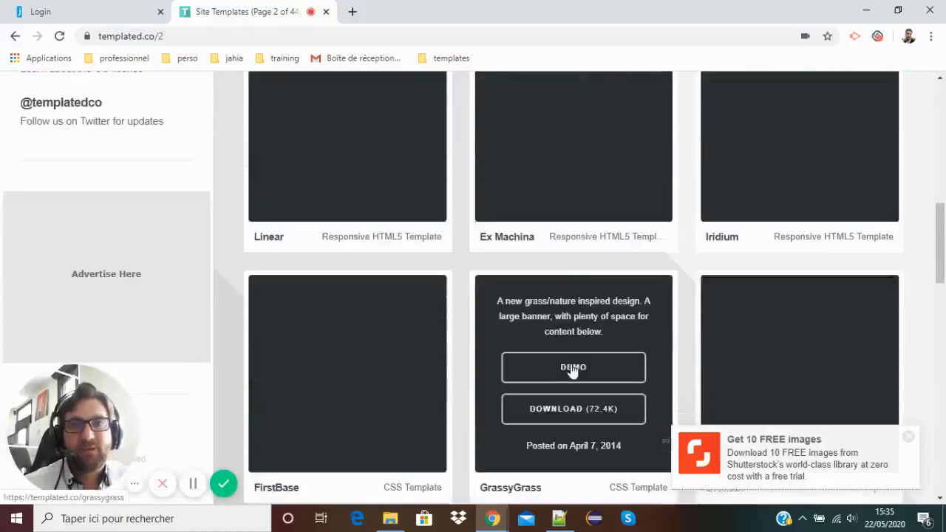
scroll(572, 373, up, 4)
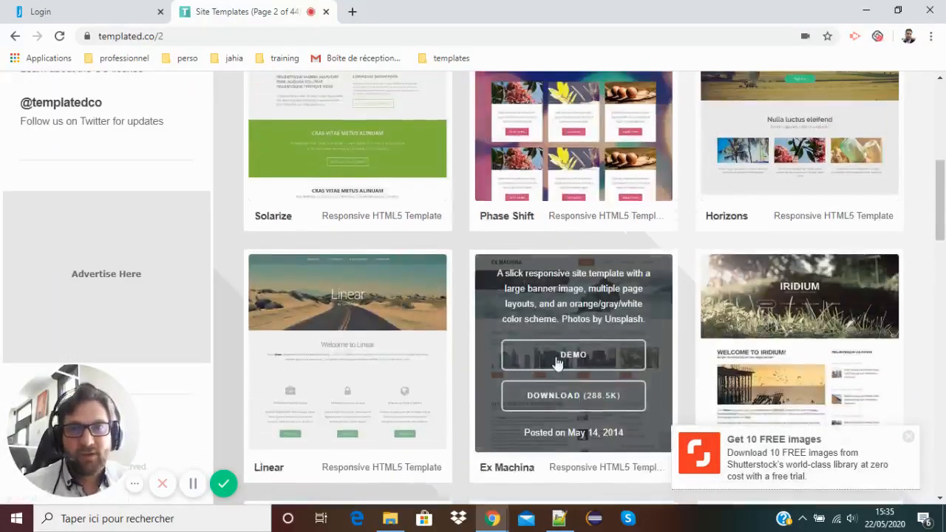
scroll(415, 334, up, 4)
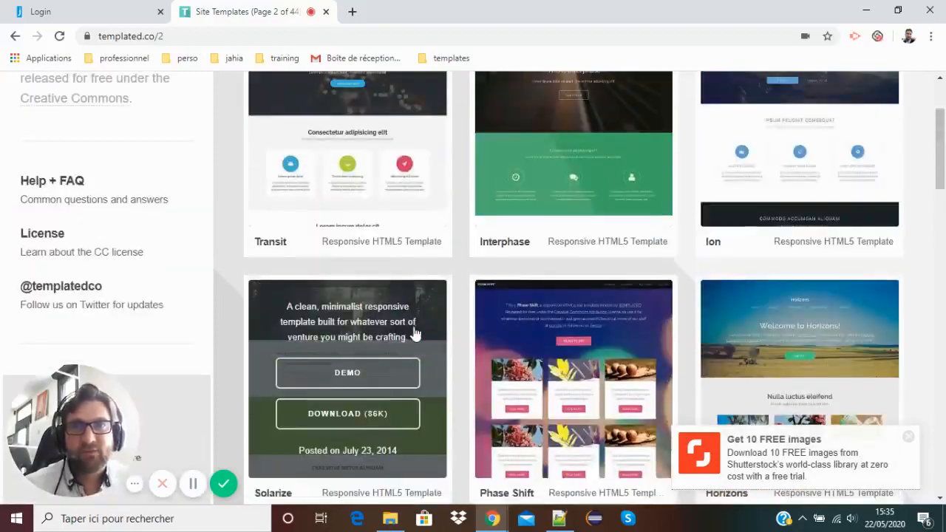
scroll(417, 336, up, 2)
scroll(417, 337, down, 3)
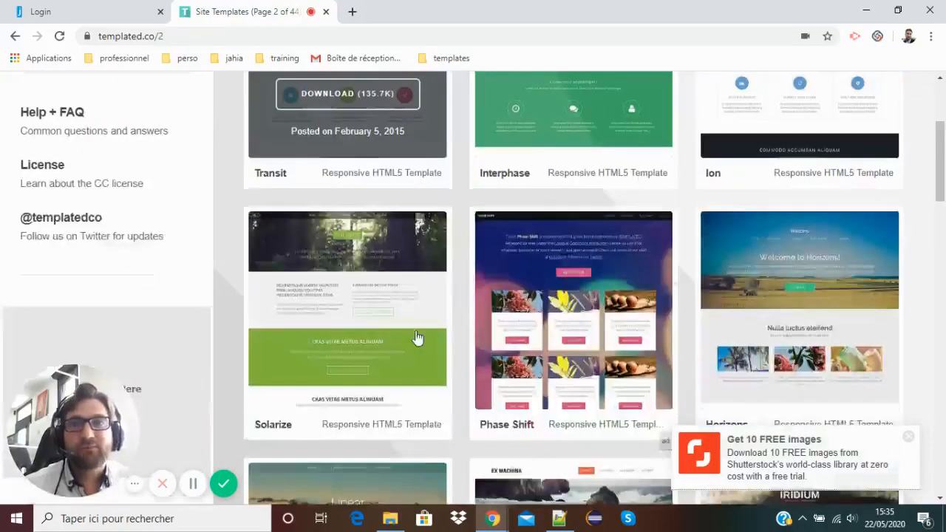
scroll(416, 338, down, 3)
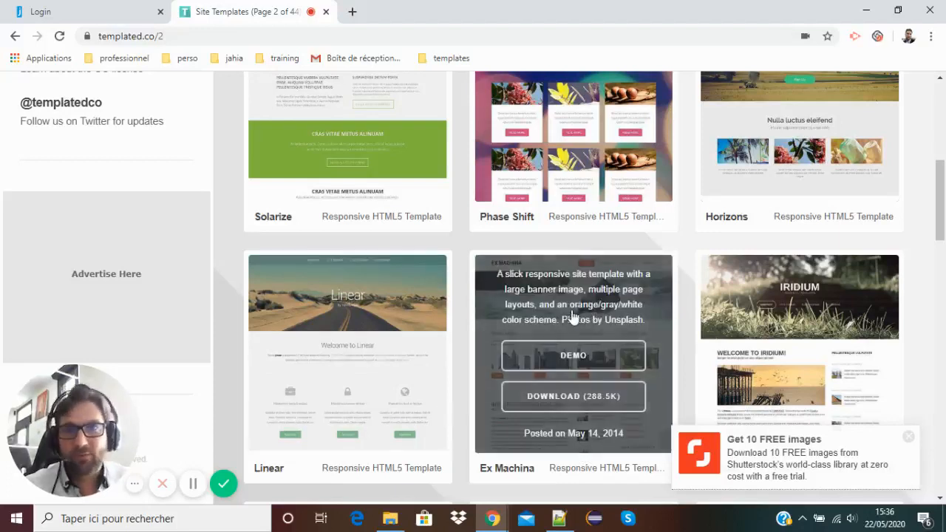
click(581, 403)
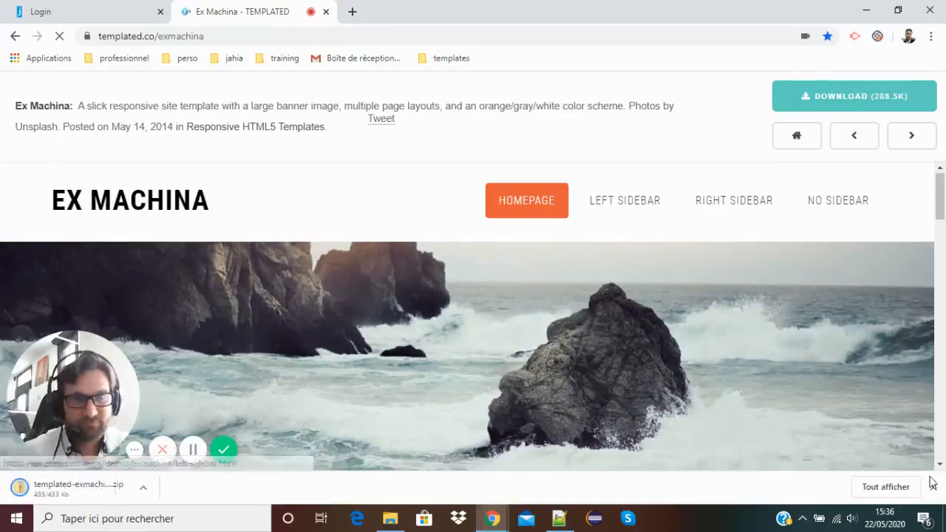
Locate the downloaded templated-exmachina.zip in its folder and transfer it to C:\templates.
click(143, 490)
click(200, 440)
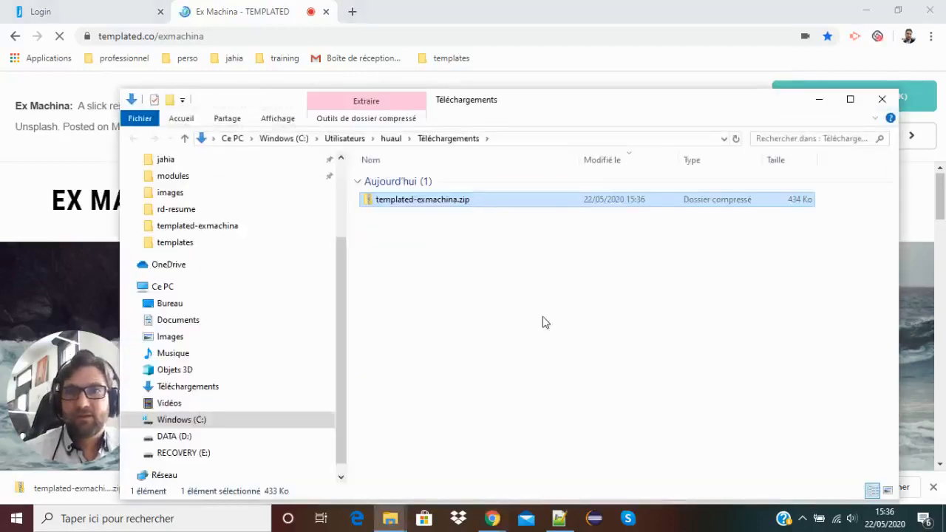
click(429, 205)
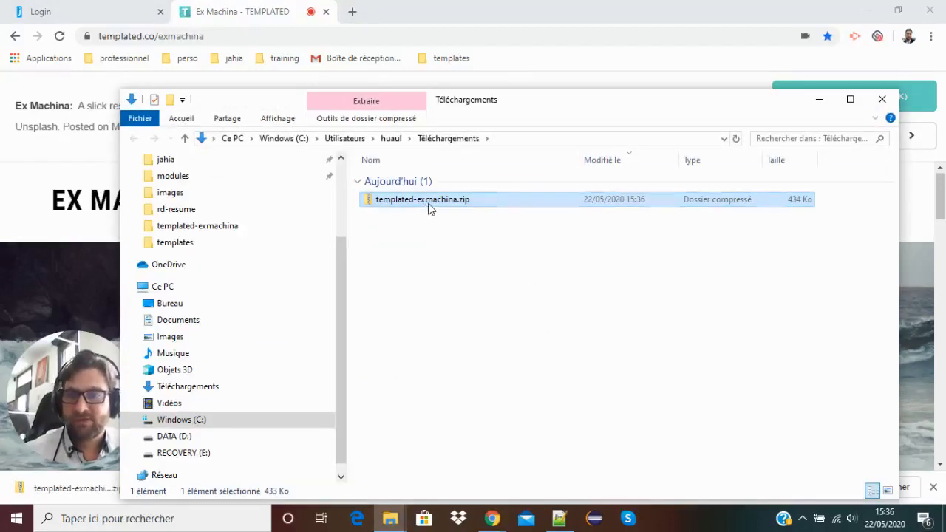
click(514, 200)
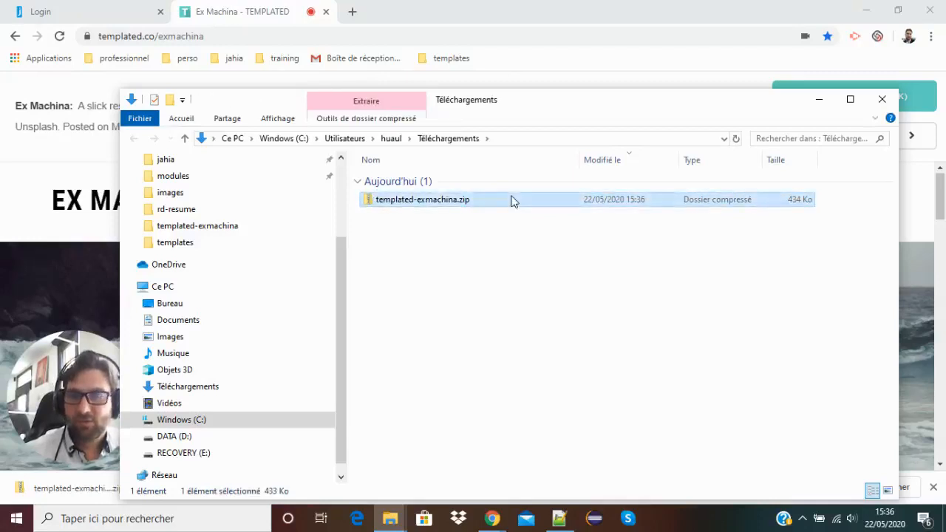
click(192, 423)
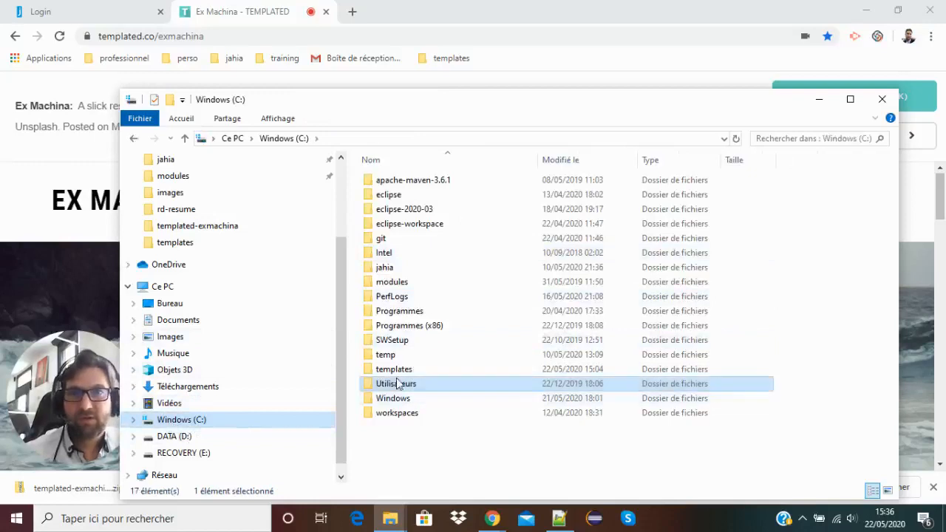
double_click(400, 370)
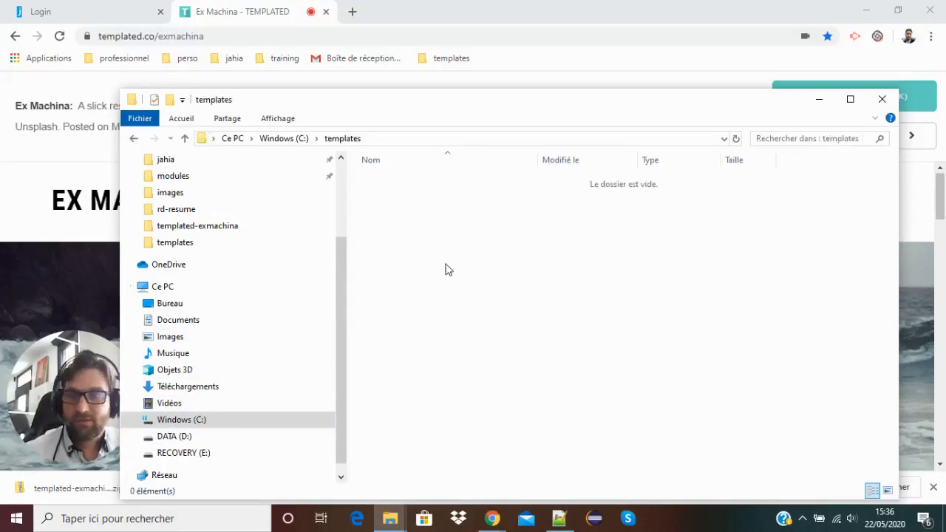
key(ctrl+v)
Extract templated-exmachina.zip with 7-Zip into a templated-exmachina folder and open that folder.
right_click(415, 190)
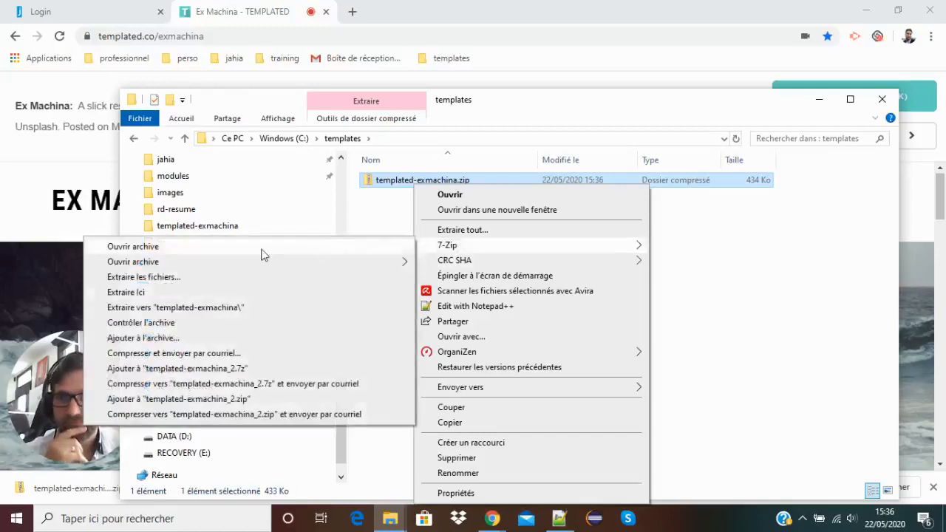
click(209, 309)
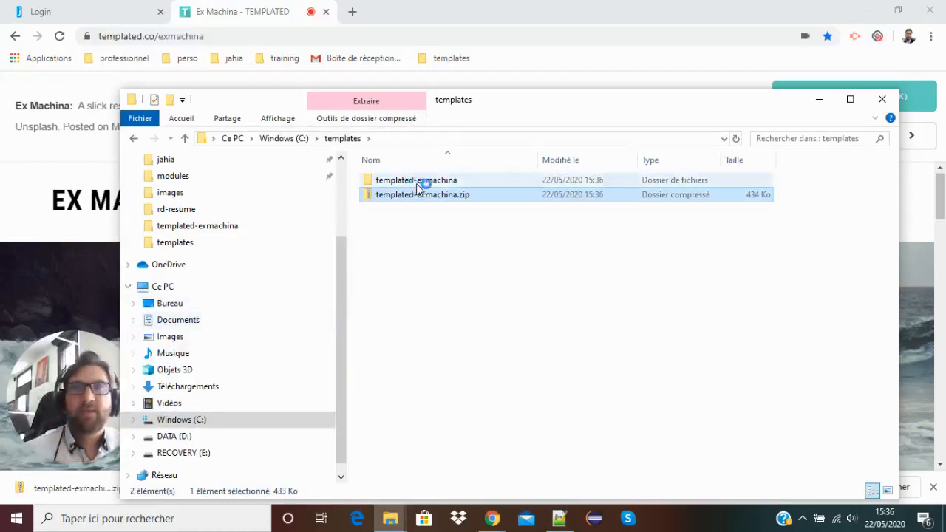
click(850, 99)
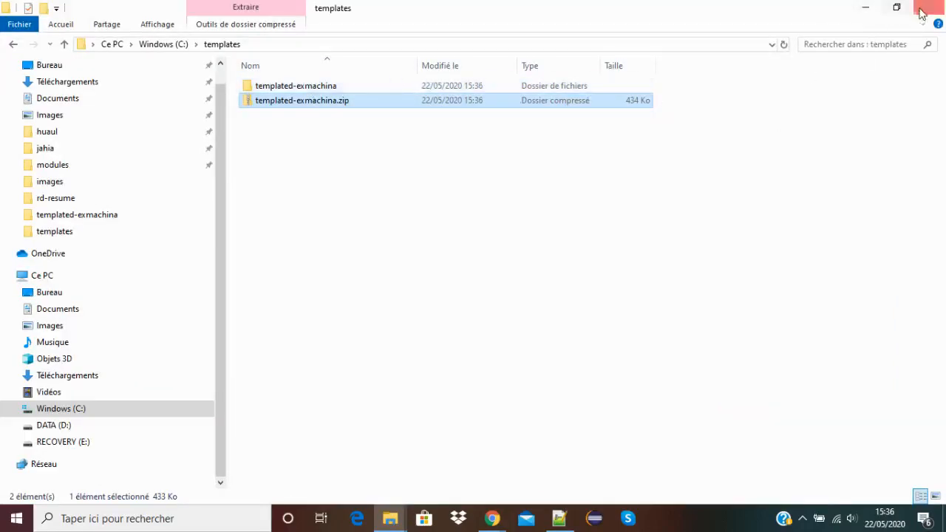
click(897, 8)
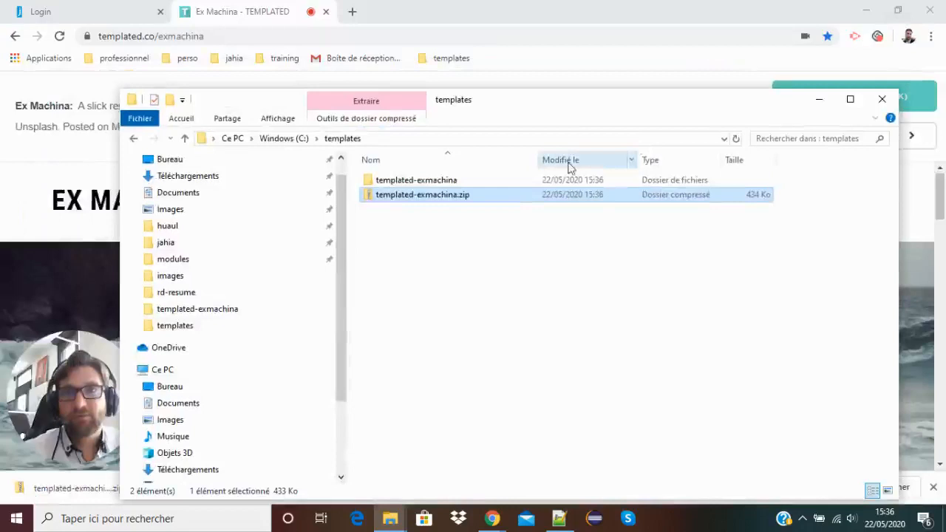
double_click(434, 182)
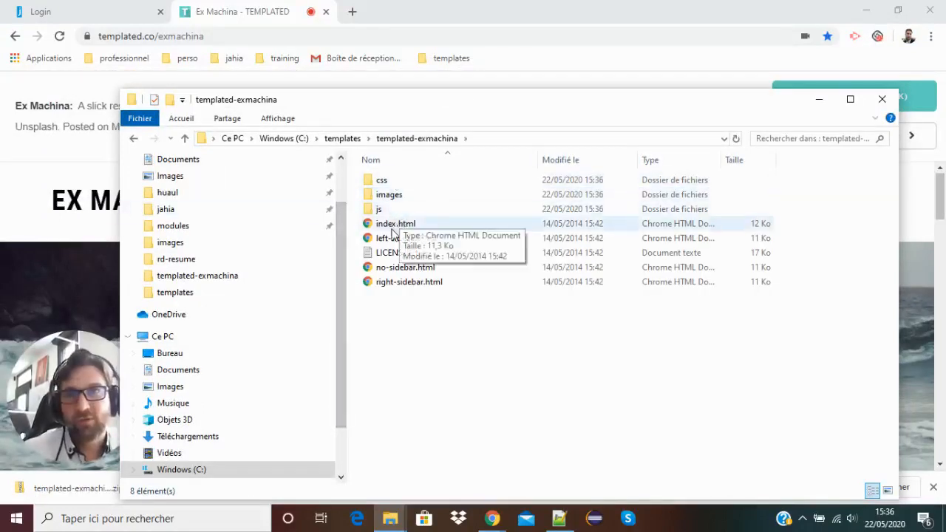
double_click(393, 272)
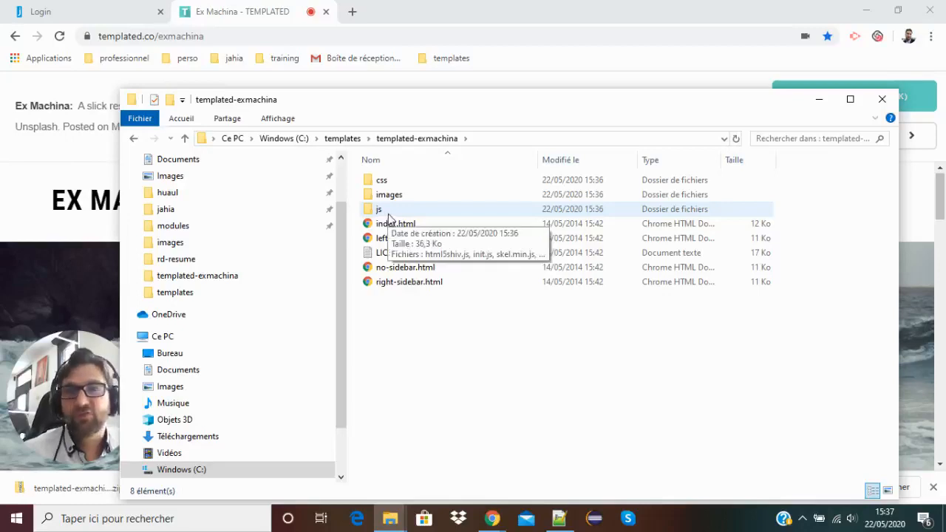
Close the online Ex Machina page in the browser and return to the extracted templated-exmachina folder in File Explorer.
click(29, 204)
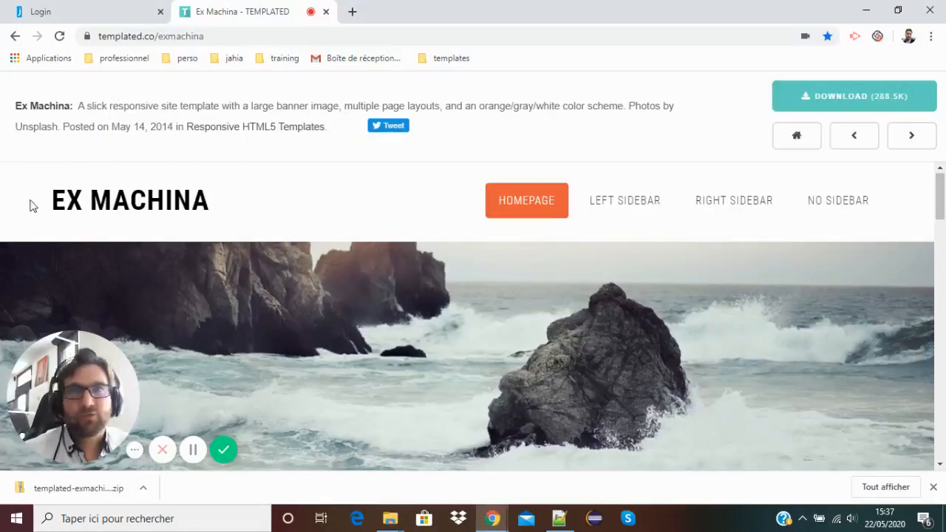
click(326, 12)
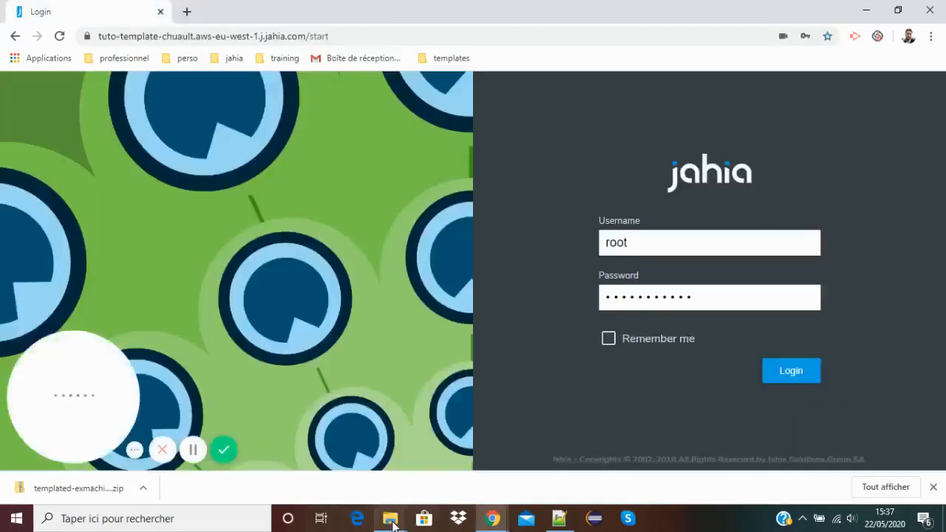
mouse_move(408, 502)
click(437, 459)
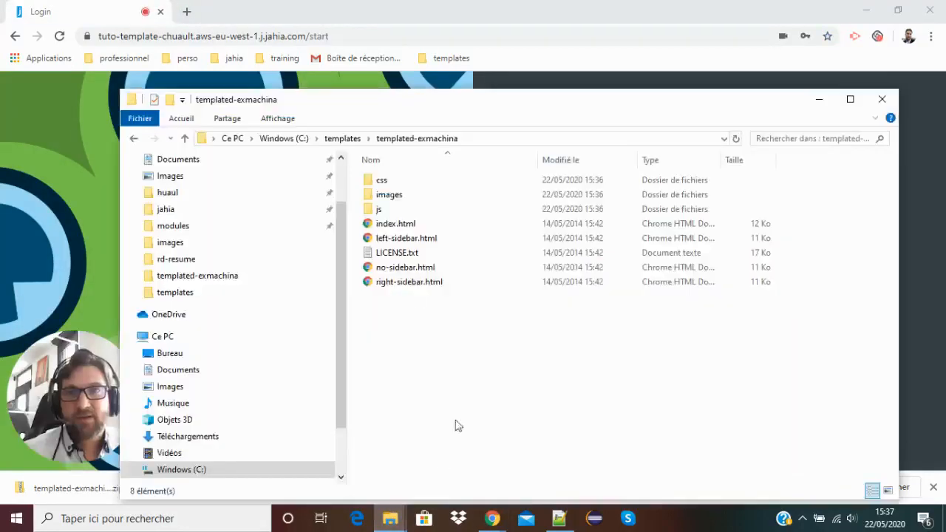
Preview the extracted index.html in the browser, looking over the whole homepage and opening the Left Sidebar page.
double_click(397, 224)
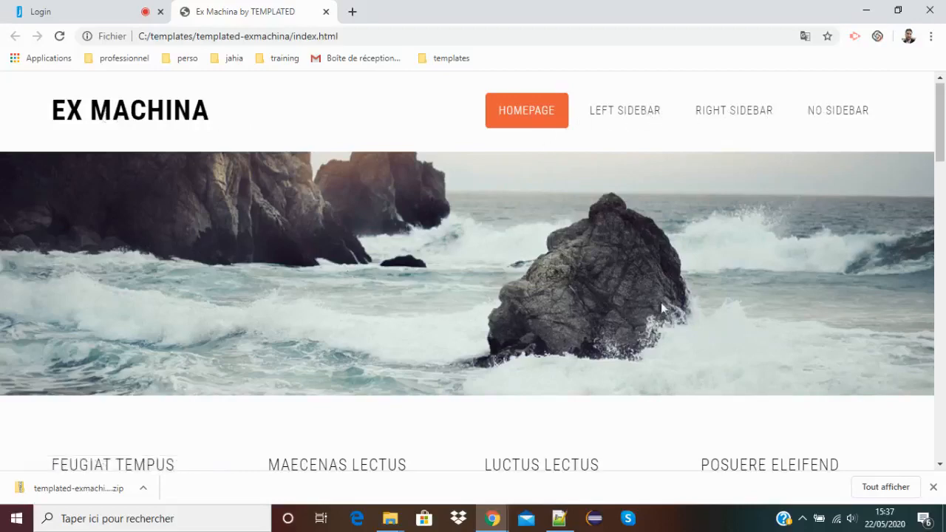
scroll(661, 303, down, 5)
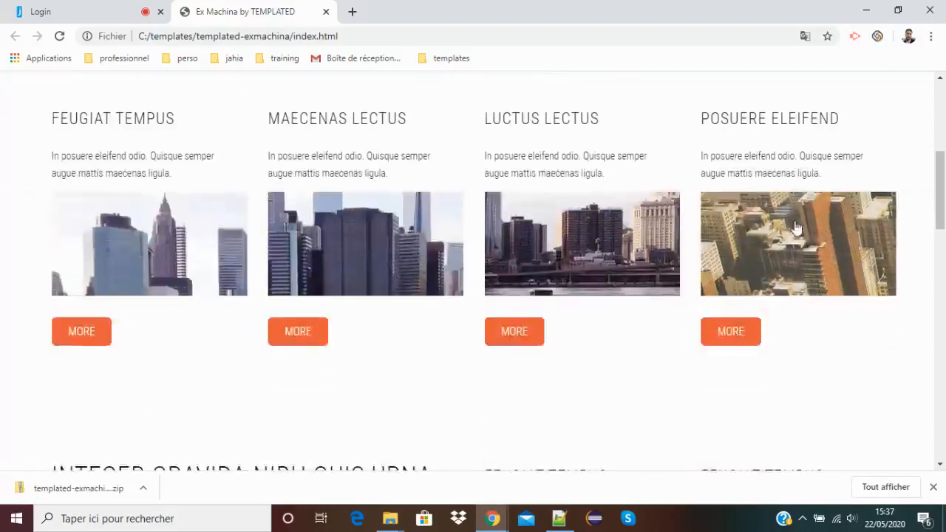
scroll(791, 259, down, 6)
scroll(783, 288, down, 6)
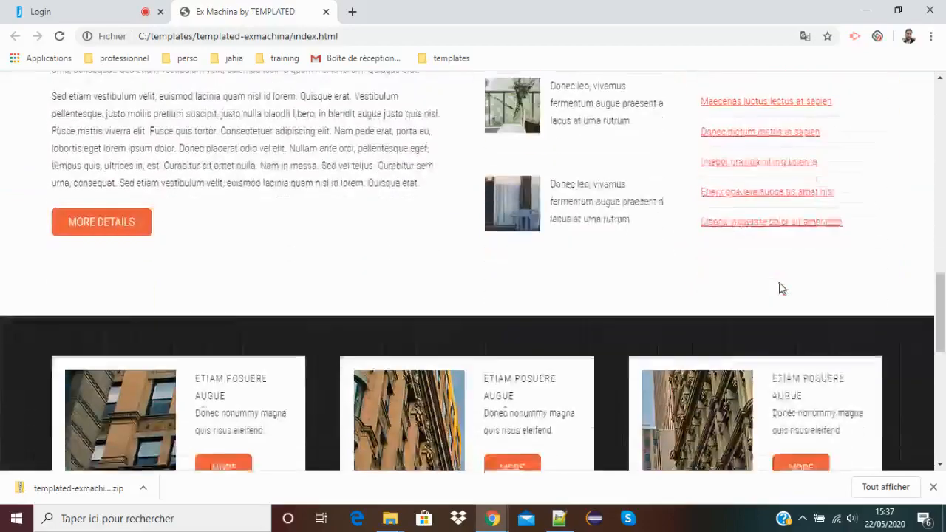
scroll(540, 189, down, 3)
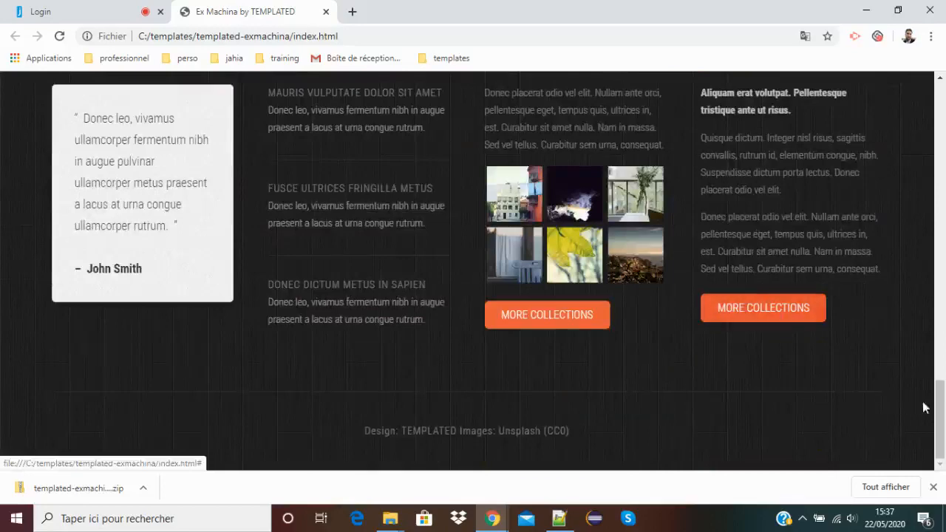
drag(940, 422, 942, 107)
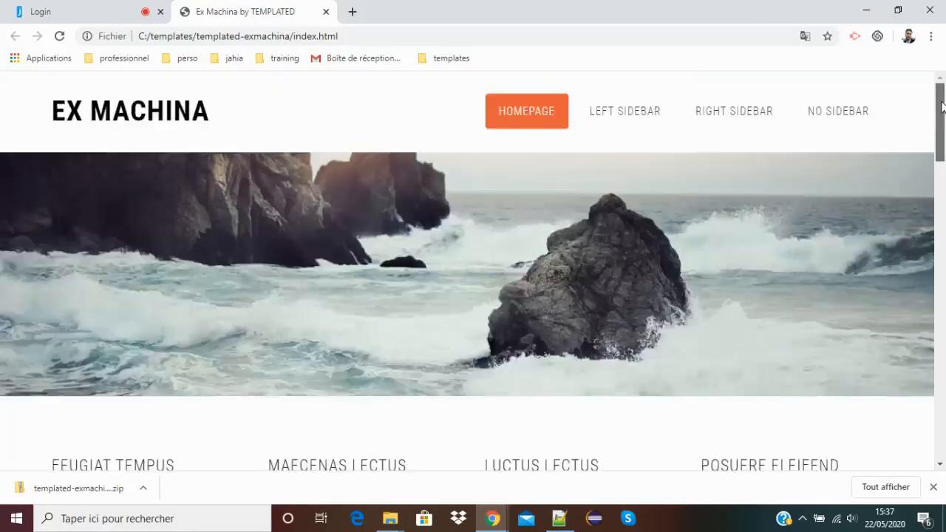
click(644, 112)
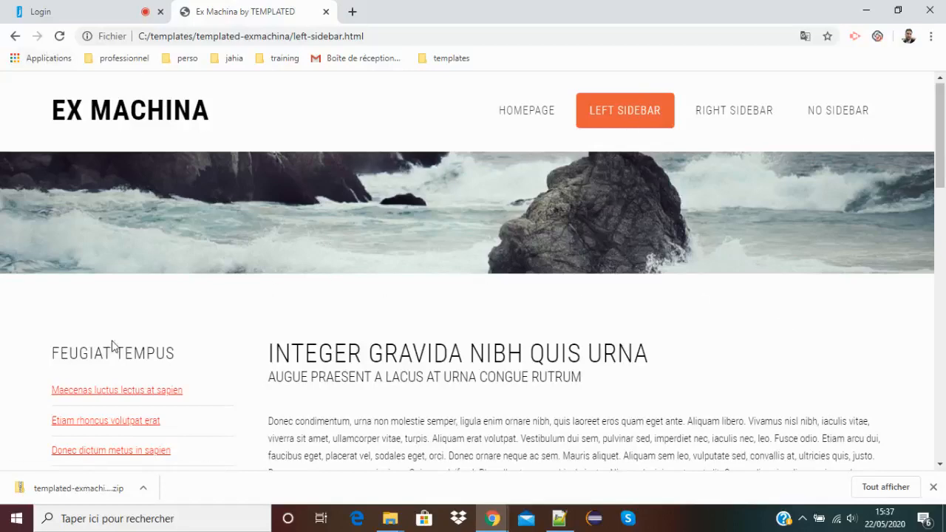
Examine the Left Sidebar page, including its sidebar link lists, main text and footer sections.
scroll(119, 344, down, 1)
scroll(122, 338, down, 1)
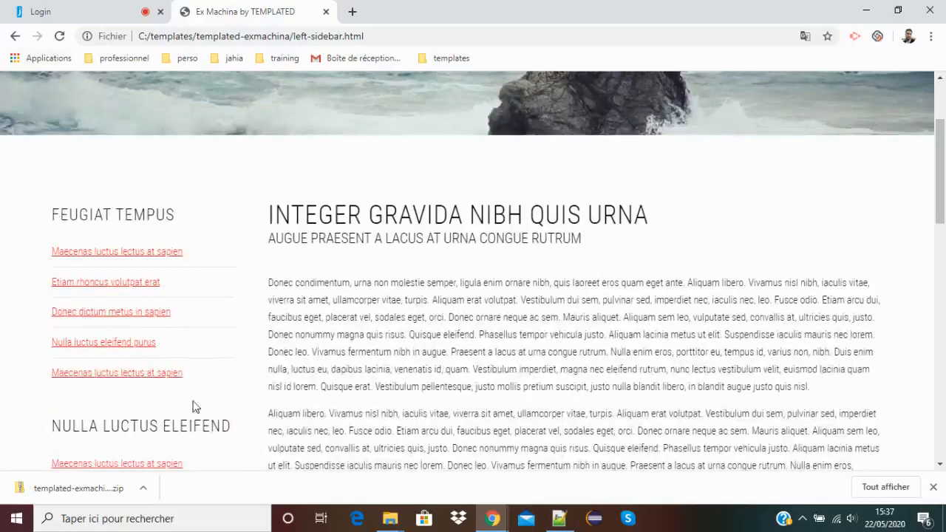
scroll(85, 222, down, 2)
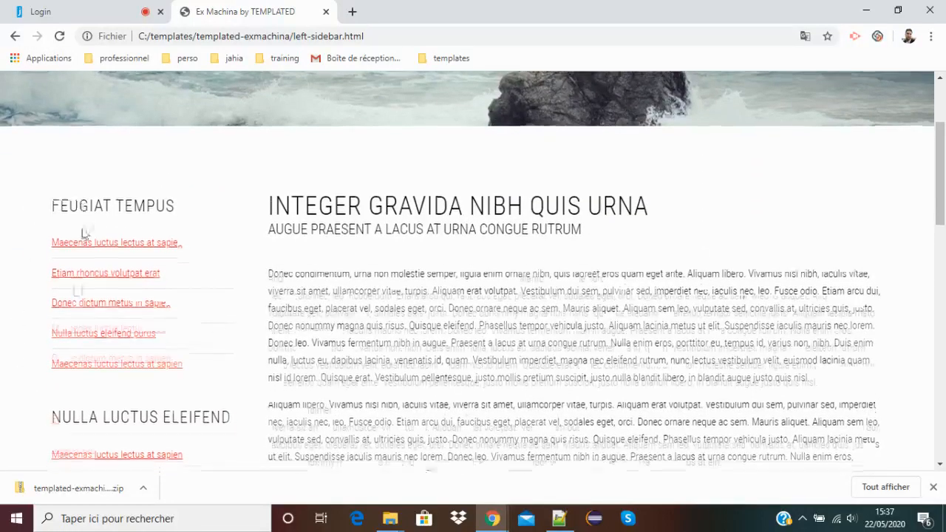
scroll(93, 377, down, 3)
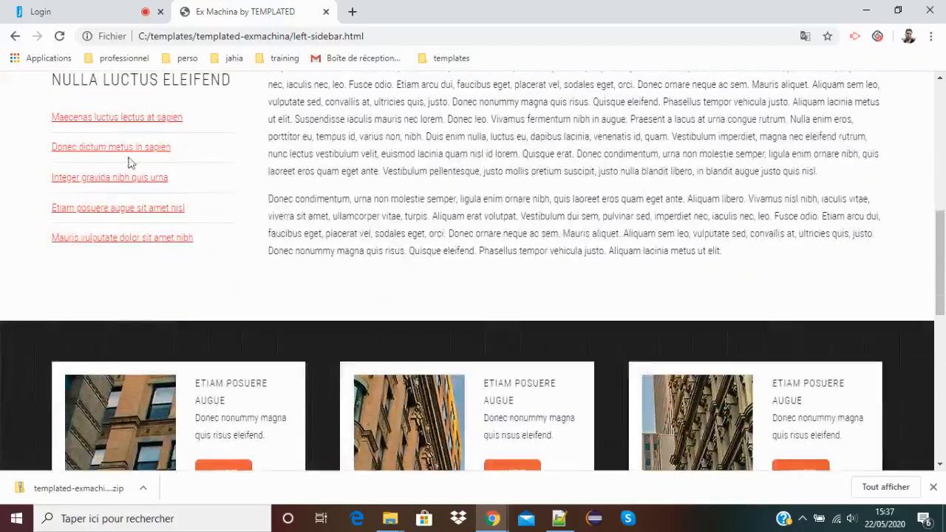
scroll(122, 250, up, 5)
scroll(123, 252, down, 3)
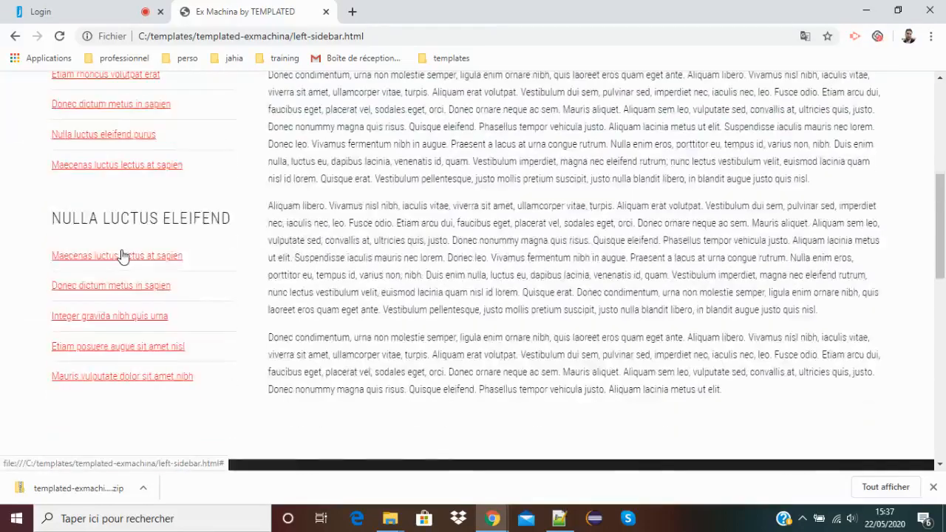
scroll(122, 255, down, 8)
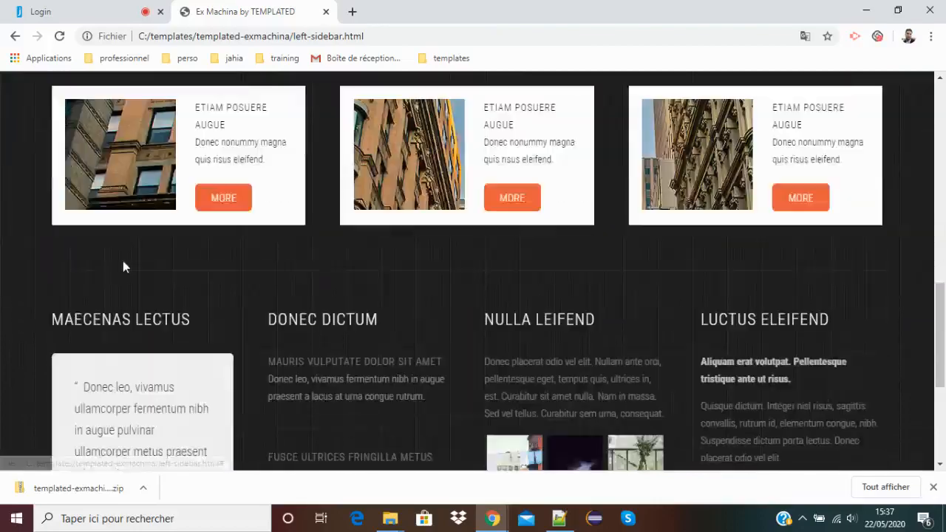
scroll(123, 263, up, 12)
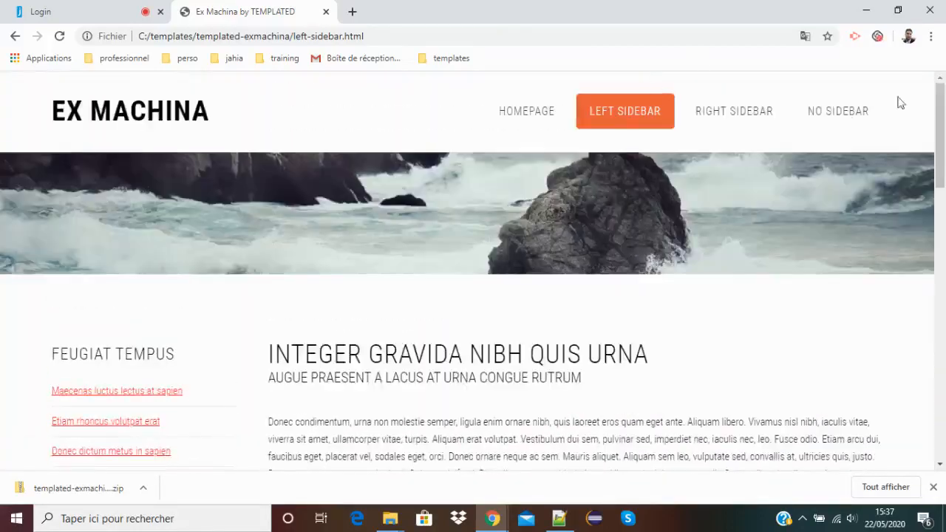
View the template's Right Sidebar and No Sidebar pages, looking over the full length of the No Sidebar page.
click(746, 122)
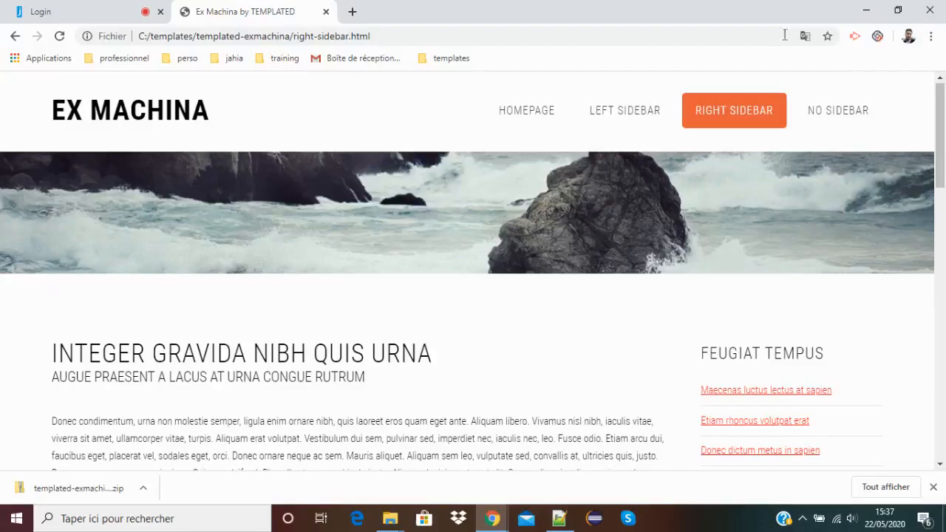
click(852, 116)
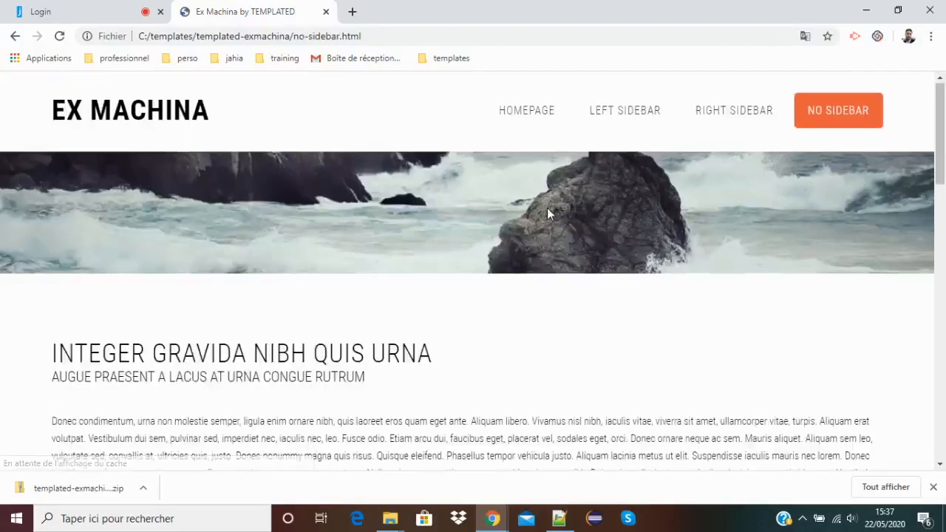
scroll(547, 214, down, 14)
scroll(545, 216, up, 12)
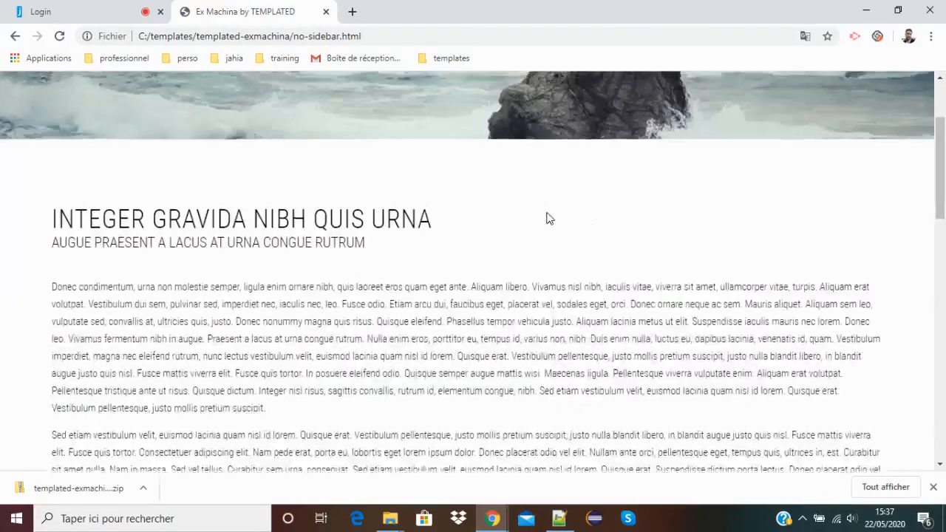
scroll(562, 220, up, 2)
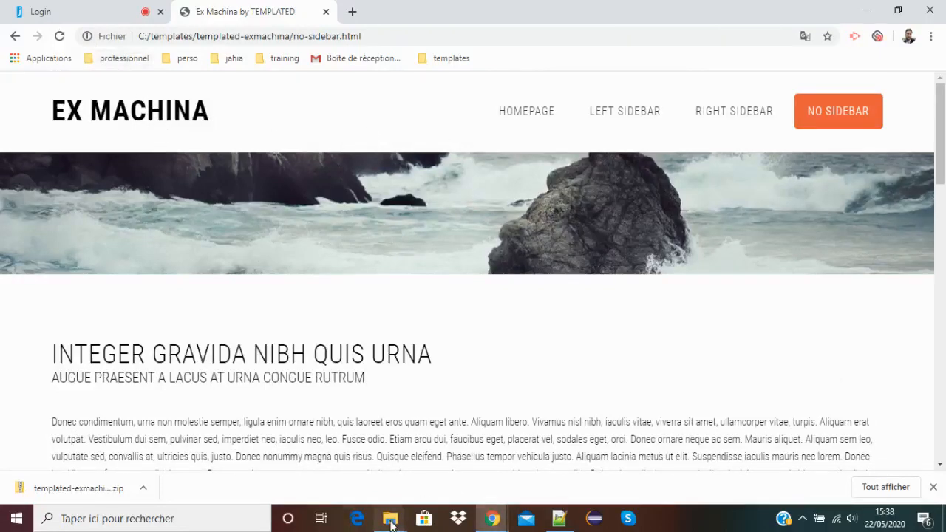
Open index.html from the templated-exmachina folder in Notepad++.
mouse_move(392, 523)
click(465, 457)
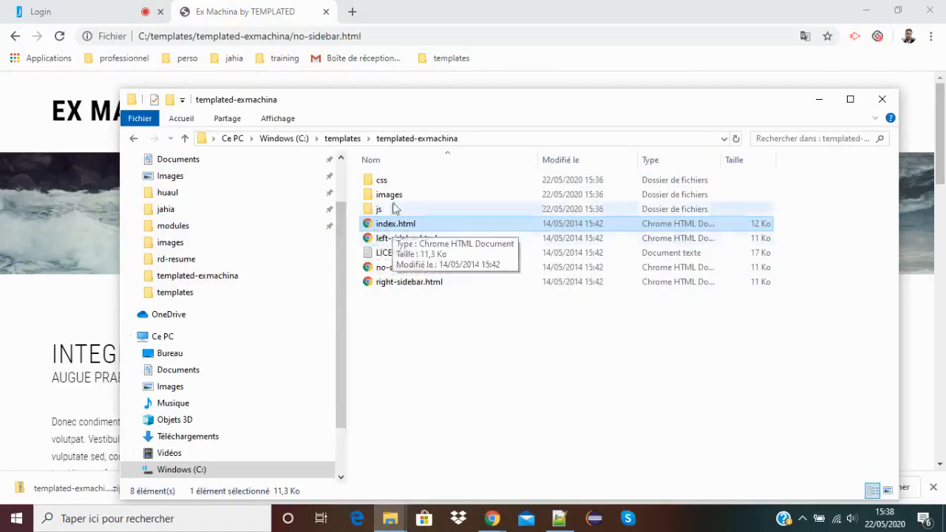
right_click(389, 228)
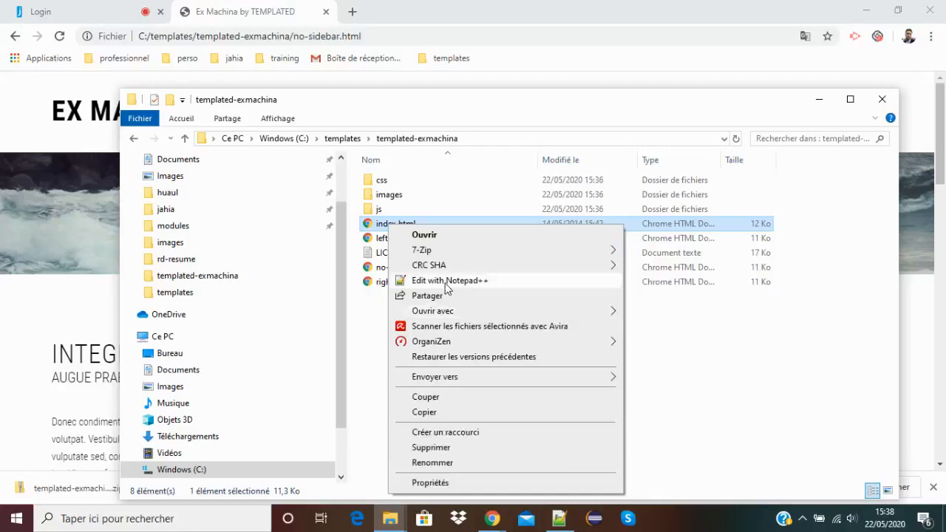
click(446, 281)
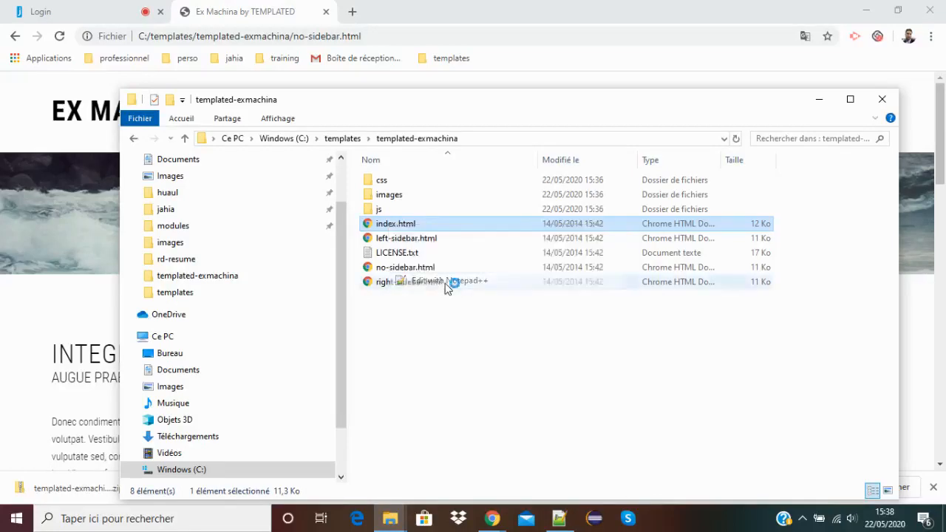
click(399, 160)
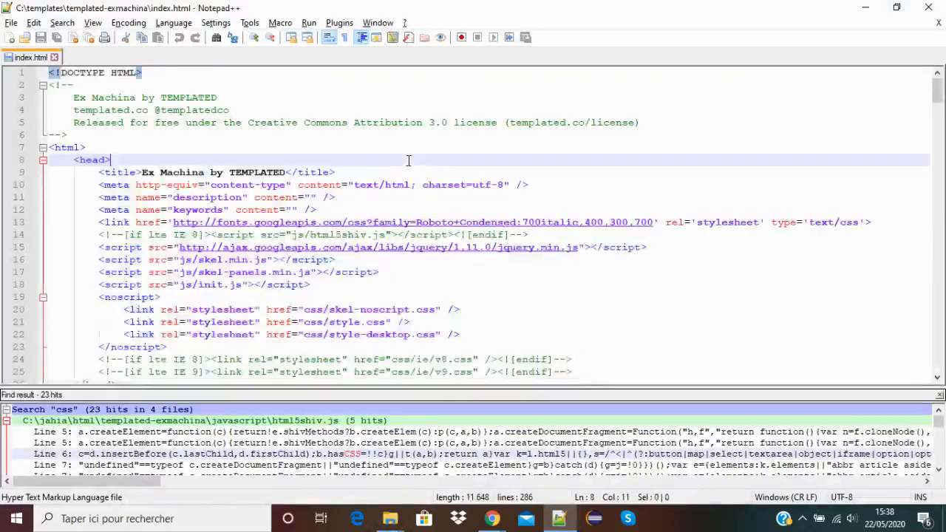
click(142, 148)
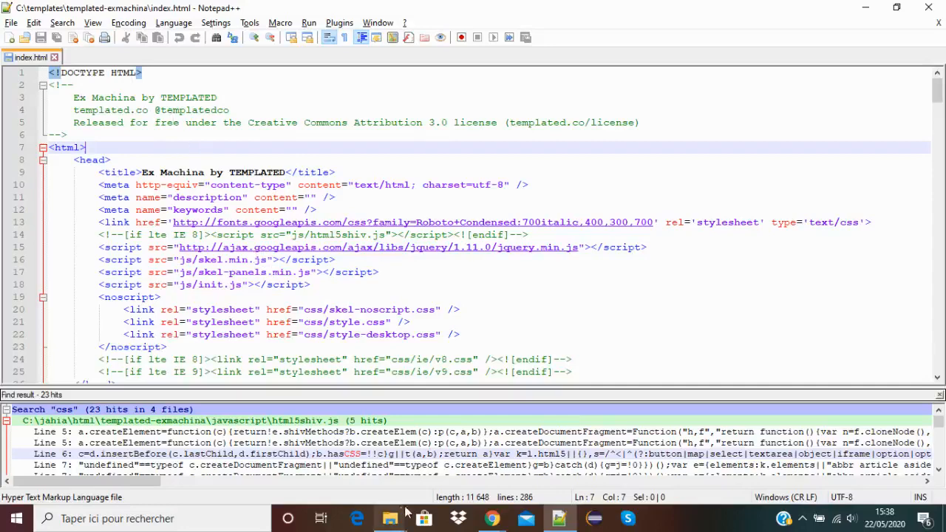
Switch to the Jahia login page in the browser, log in with the prefilled credentials and open Studio.
click(491, 518)
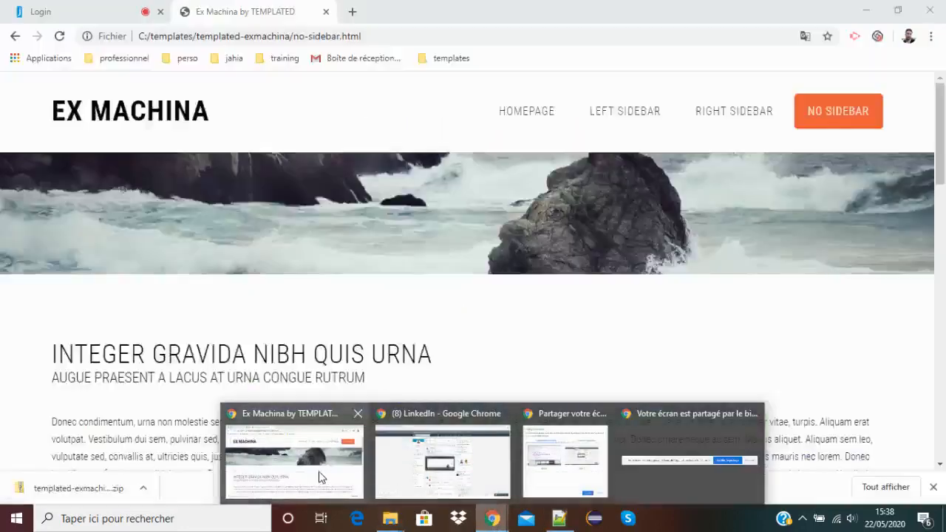
click(324, 477)
click(67, 11)
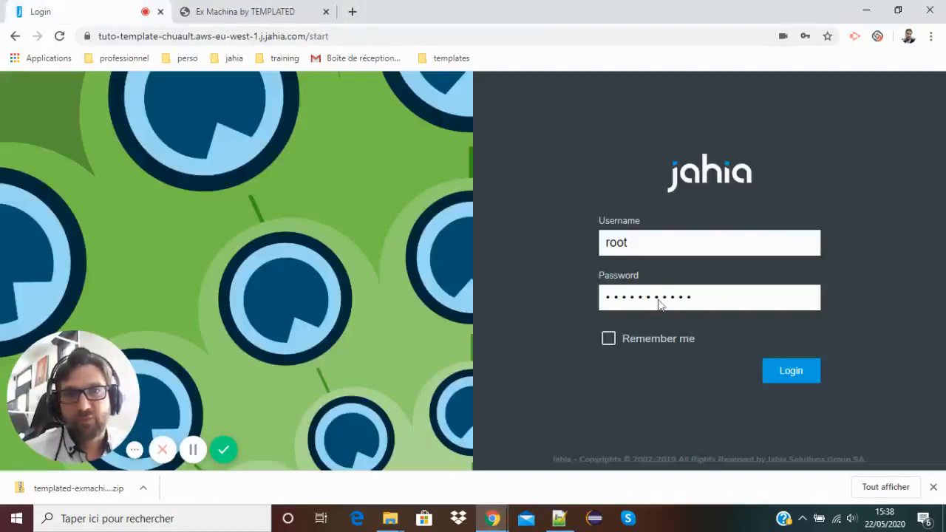
click(790, 373)
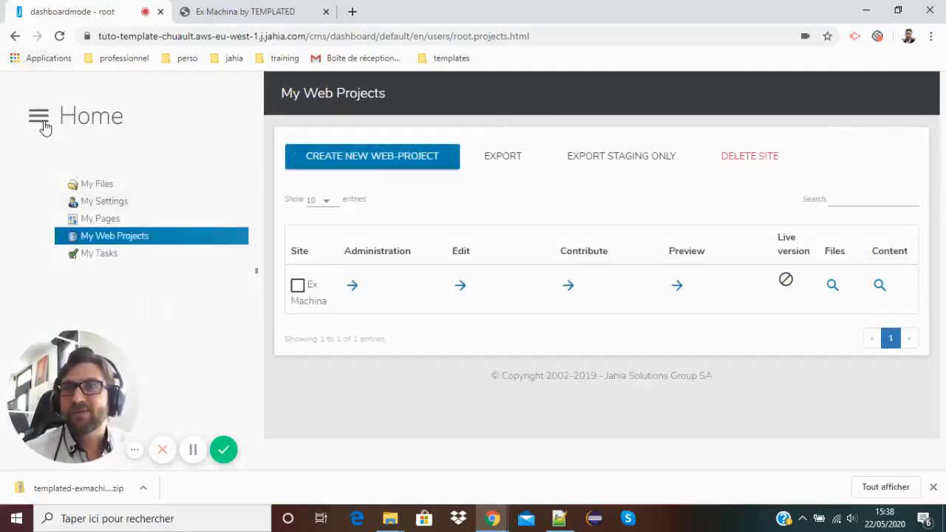
click(38, 119)
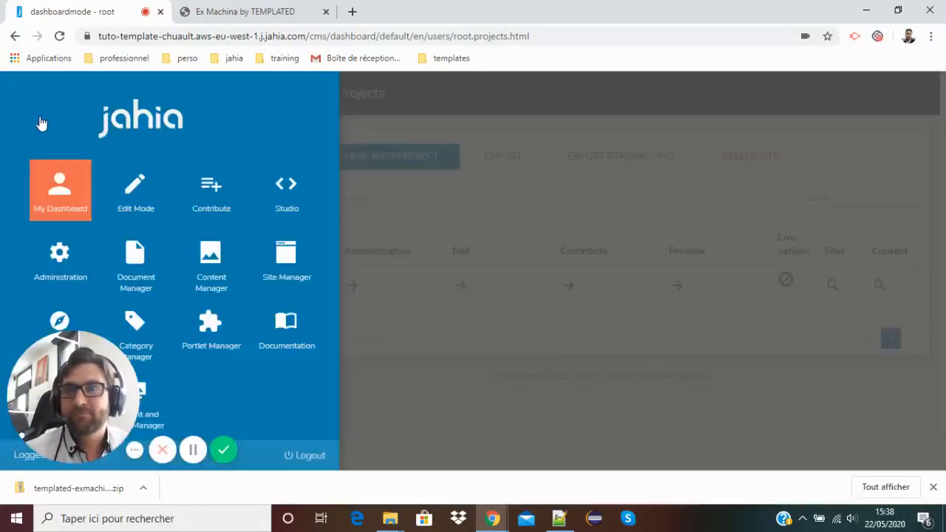
click(290, 206)
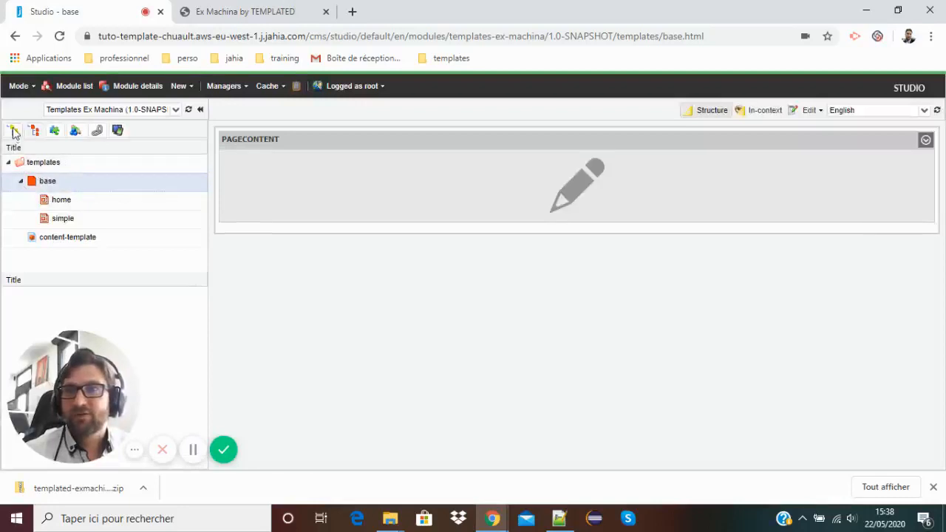
Open the template.templates-ex-machina.jsp source file under src/main/resources/jnt_template/html in the Templates Ex Machina module.
click(13, 132)
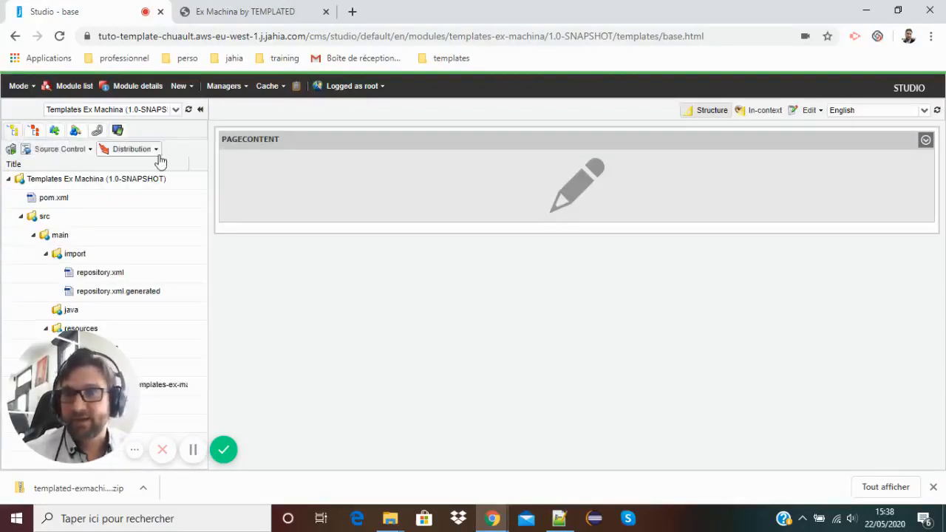
mouse_move(81, 382)
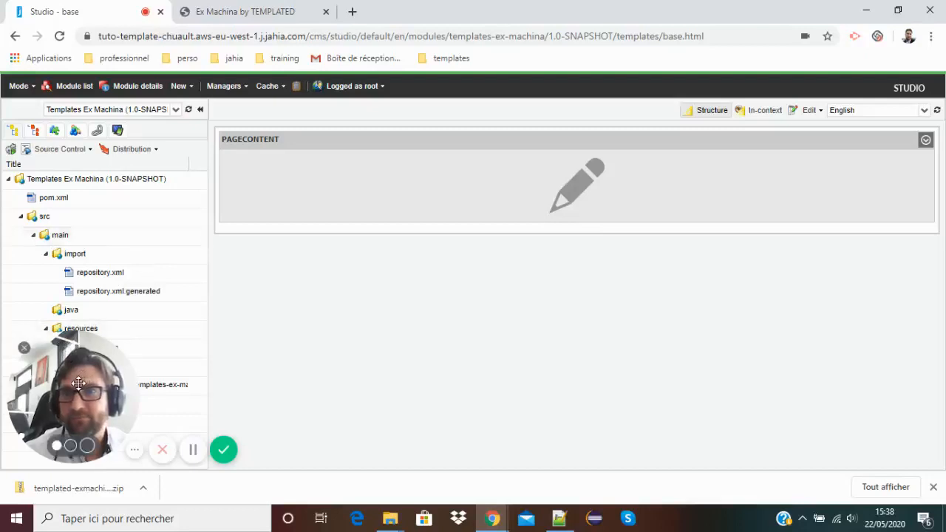
drag(82, 382, 95, 381)
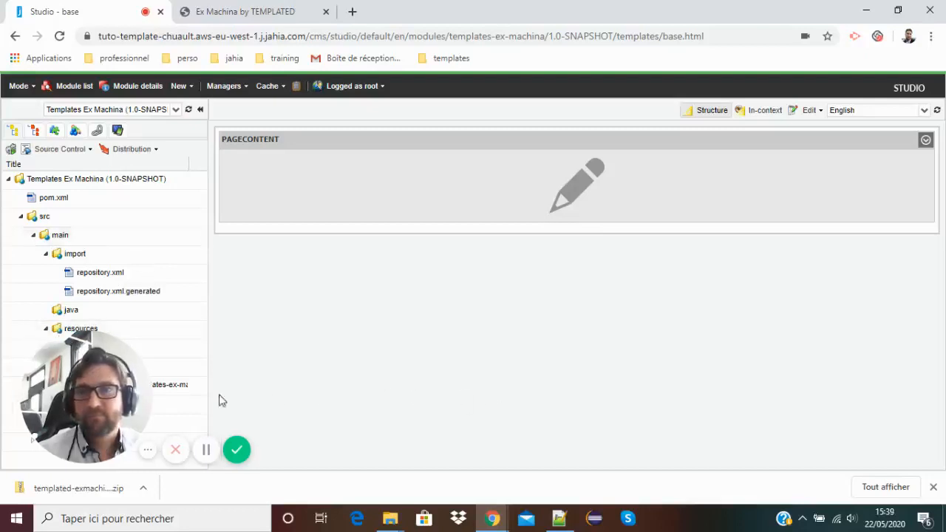
drag(217, 397, 370, 398)
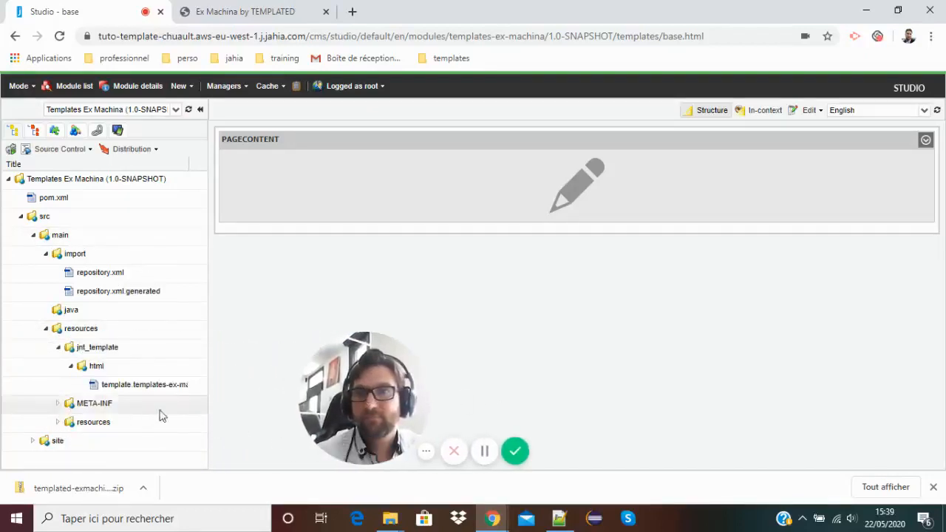
click(144, 393)
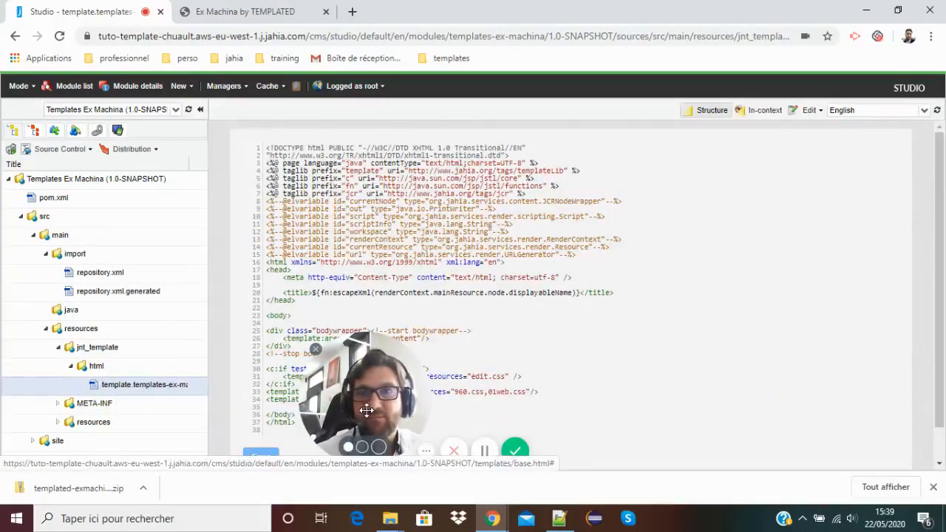
drag(372, 411, 791, 409)
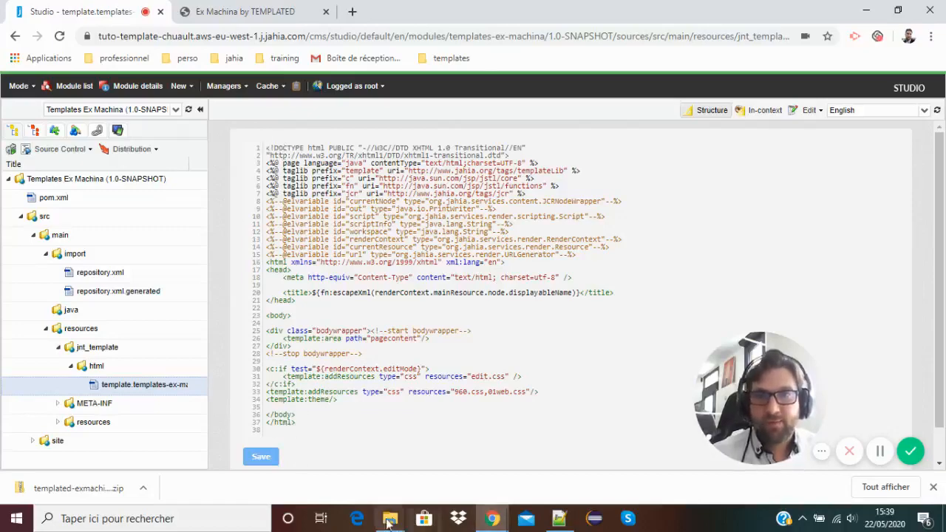
Switch to Notepad++ and copy the entire code of index.html.
click(559, 520)
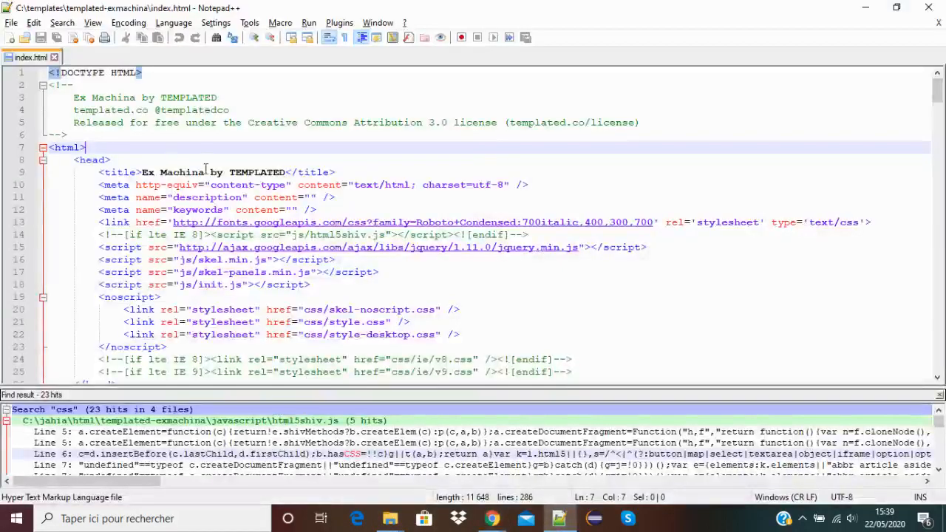
click(172, 159)
key(ctrl+a)
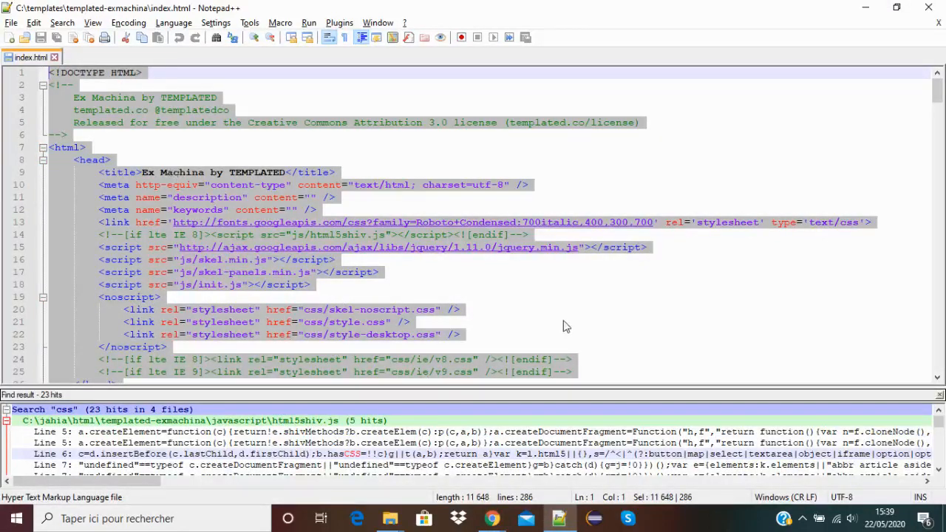
In Jahia Studio, replace the whole content of template.templates-ex-machina.jsp with the copied index.html code and save it.
click(492, 519)
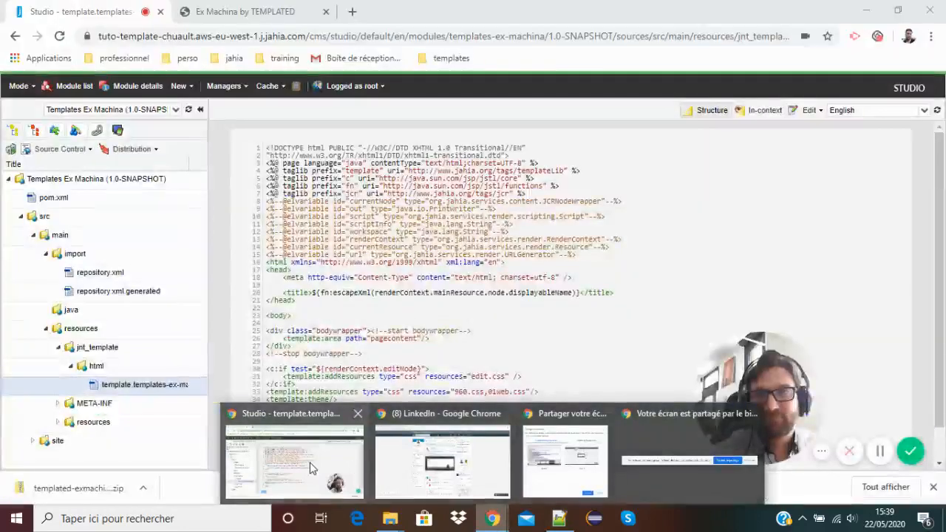
click(311, 468)
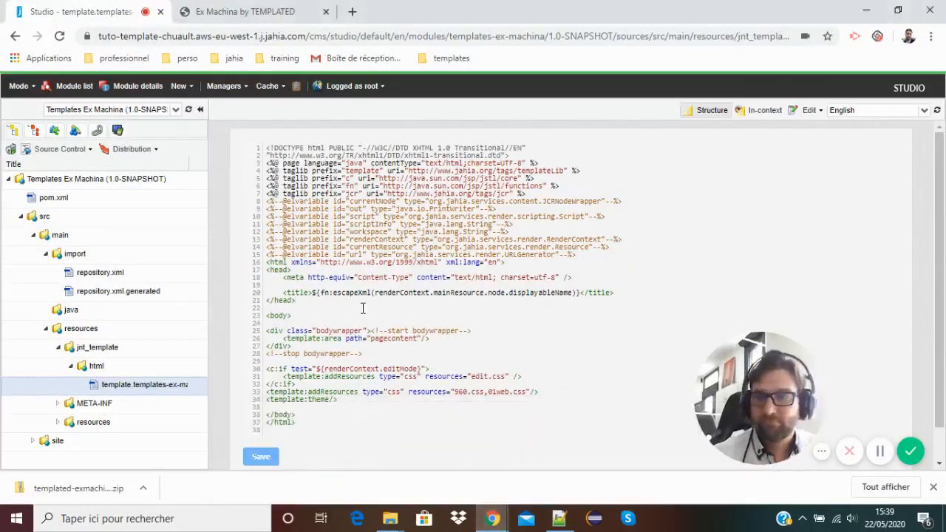
key(ctrl+a)
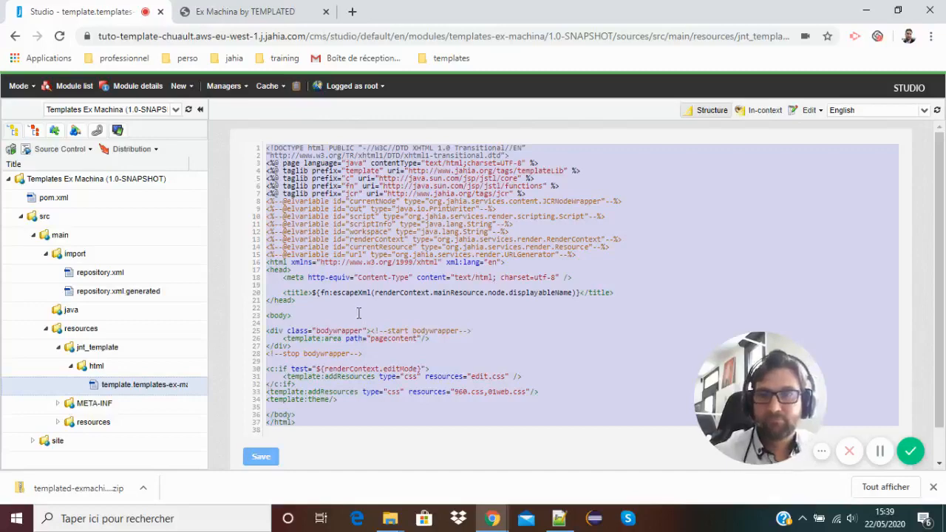
key(ctrl+v)
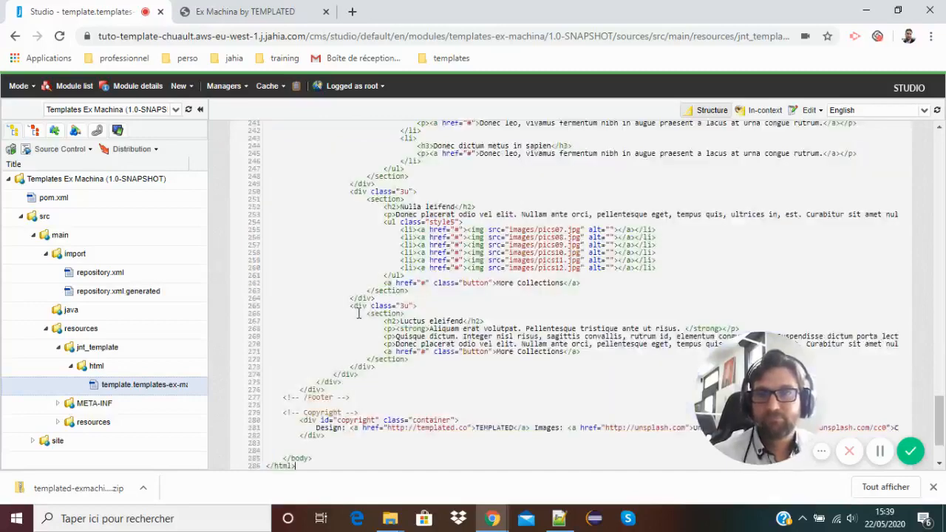
drag(940, 425, 940, 166)
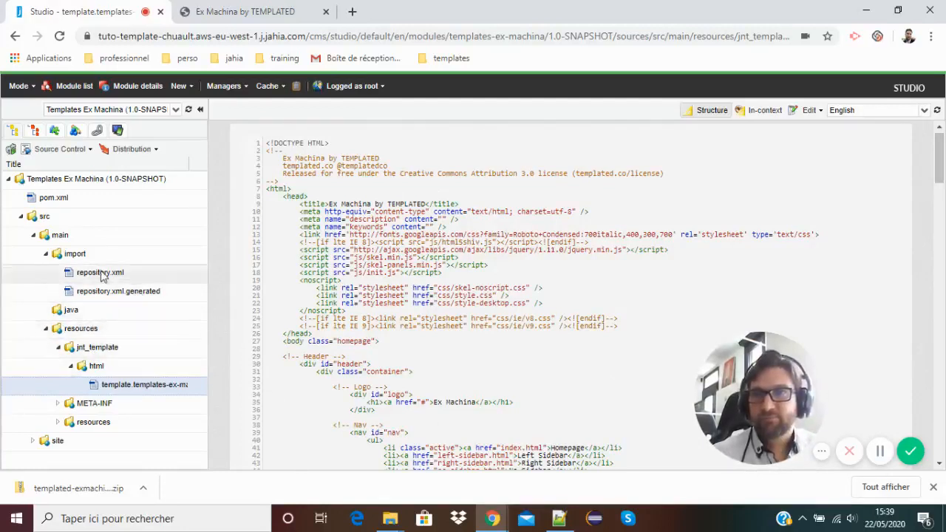
Display the module's base template to check how the pasted HTML renders.
click(33, 131)
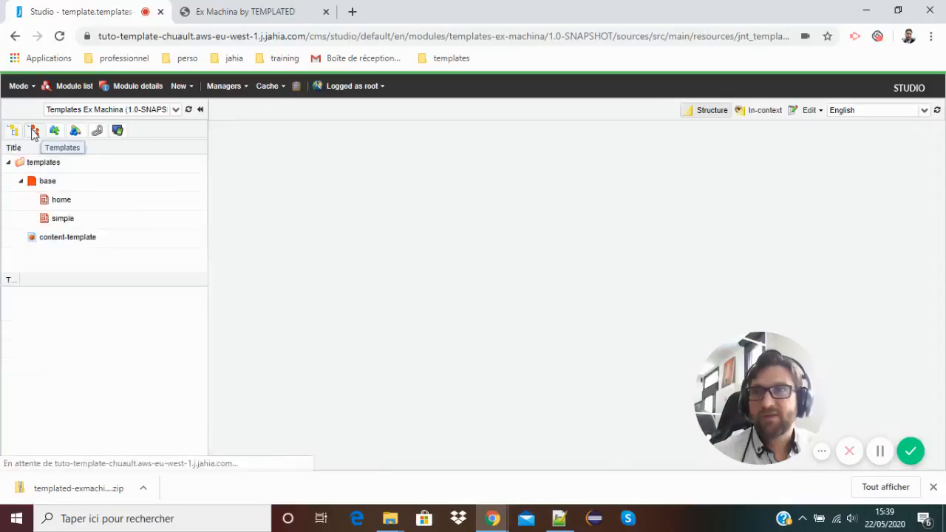
click(46, 181)
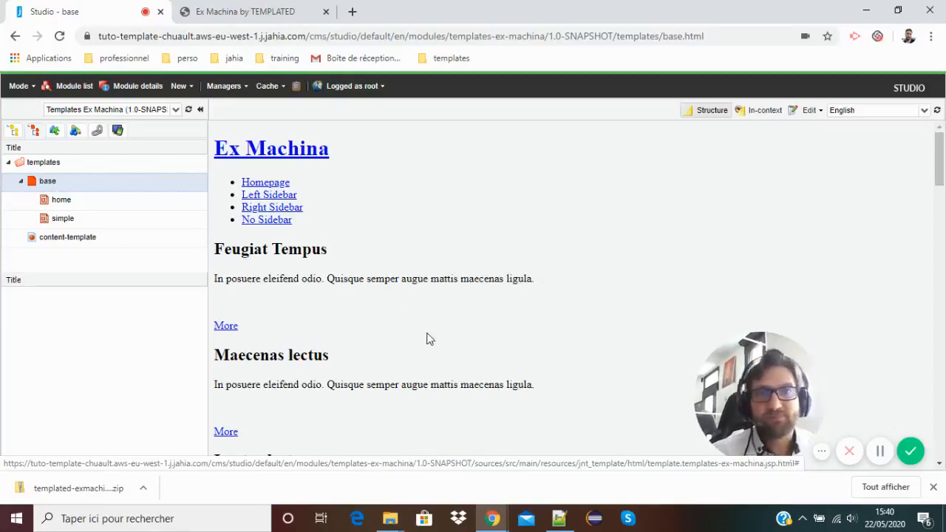
Switch from Studio to Edit Mode and open a preview of the Ex Machina site's Home page.
click(23, 87)
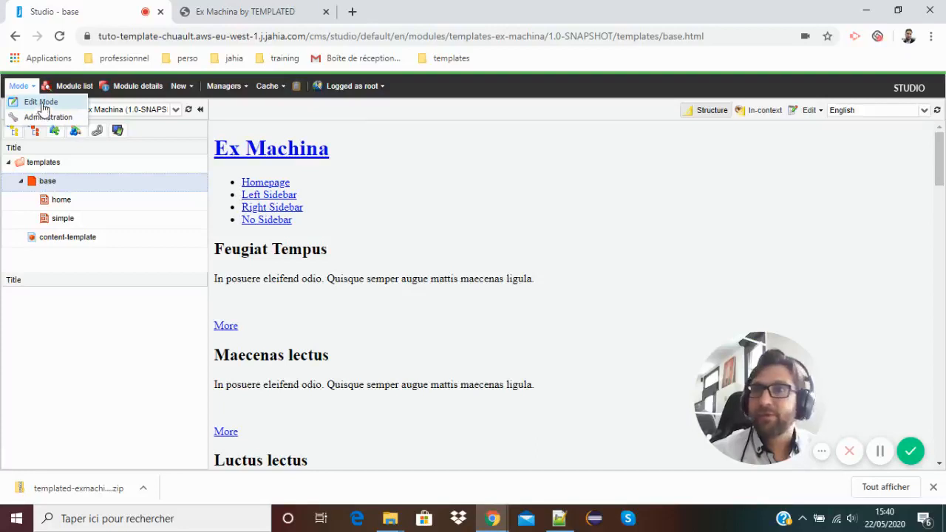
click(42, 105)
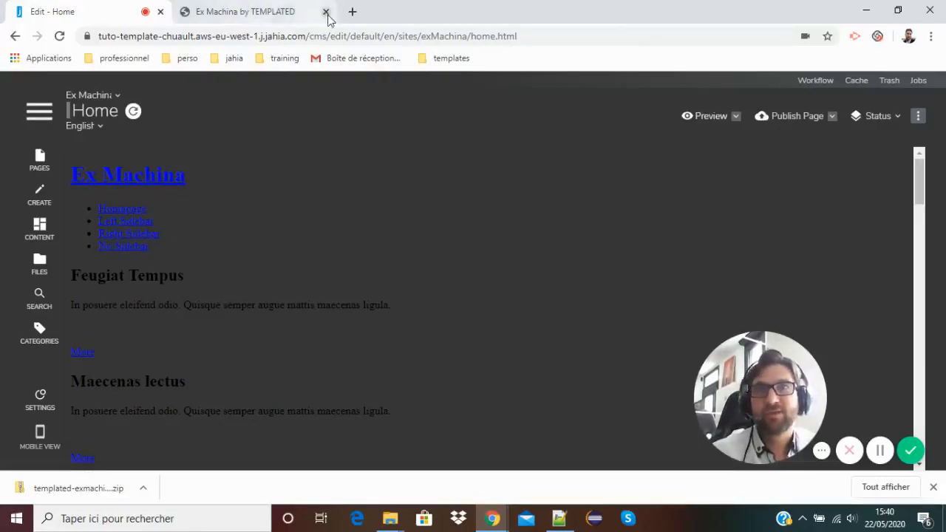
click(737, 117)
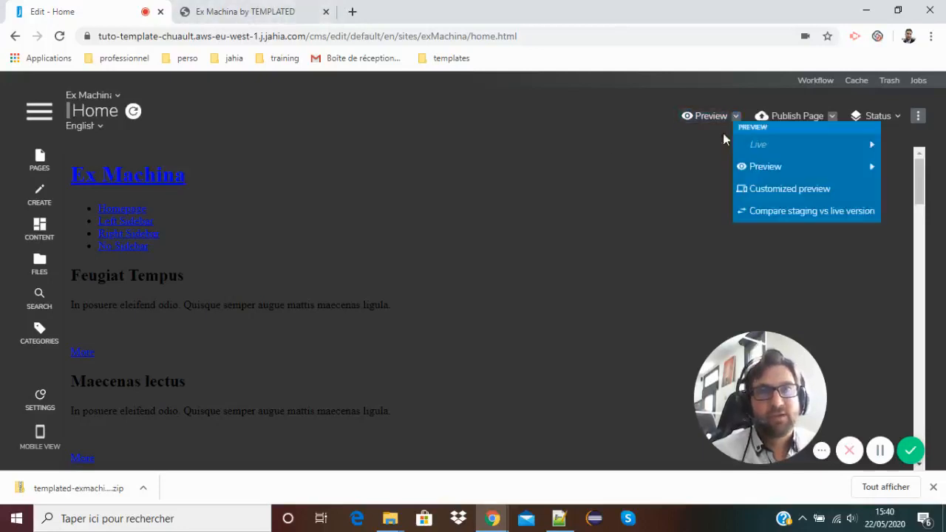
mouse_move(760, 171)
click(682, 168)
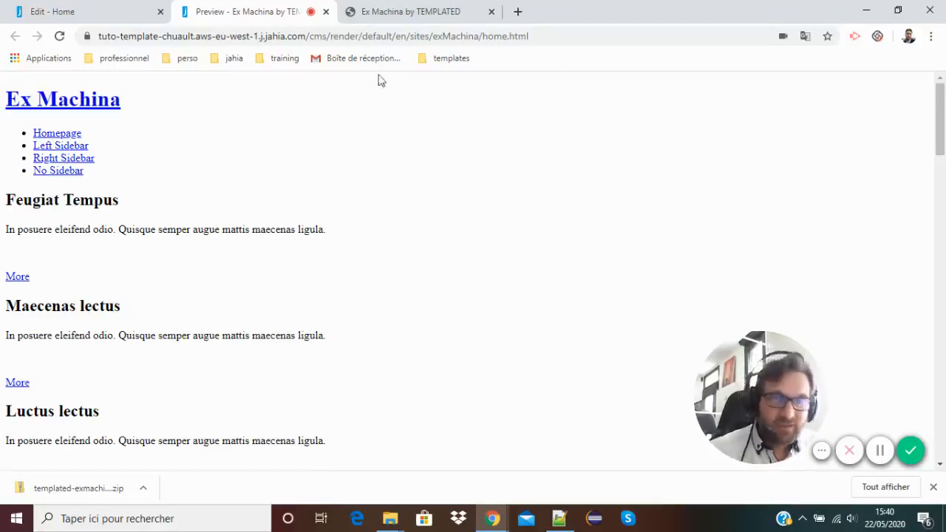
Compare how the Home page renders in Edit Mode with how it renders in the preview.
click(94, 16)
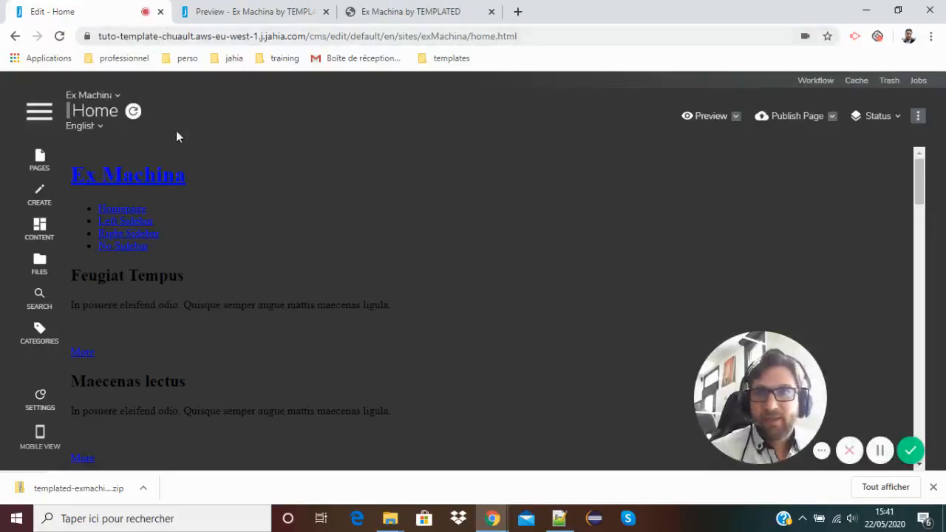
click(268, 23)
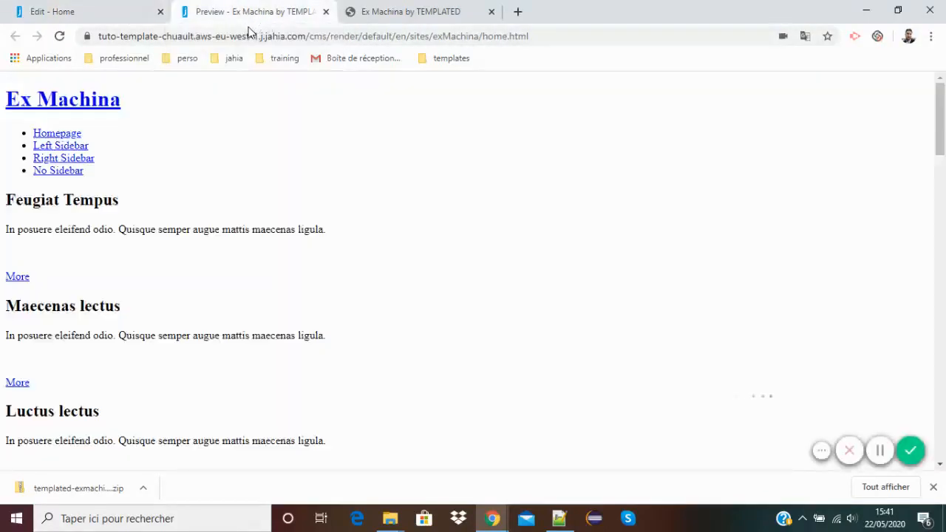
click(70, 11)
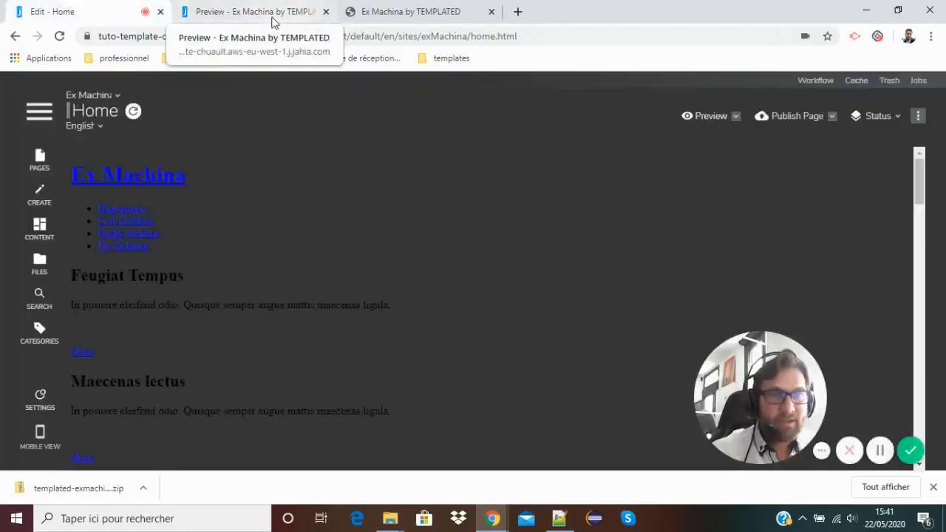
click(272, 22)
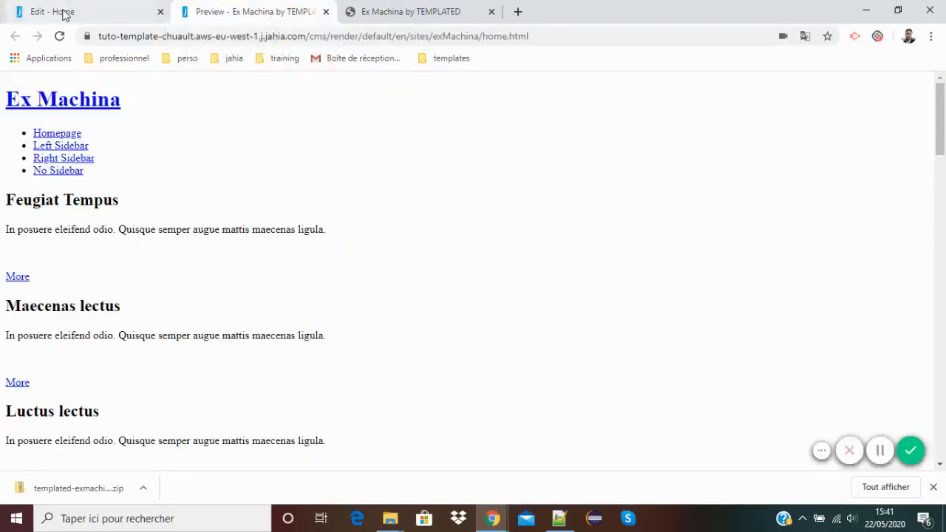
click(65, 11)
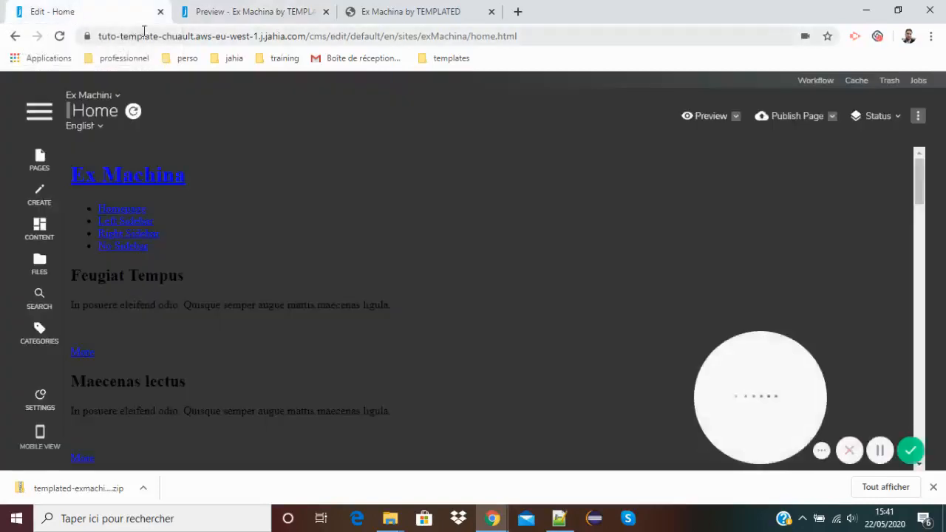
click(265, 13)
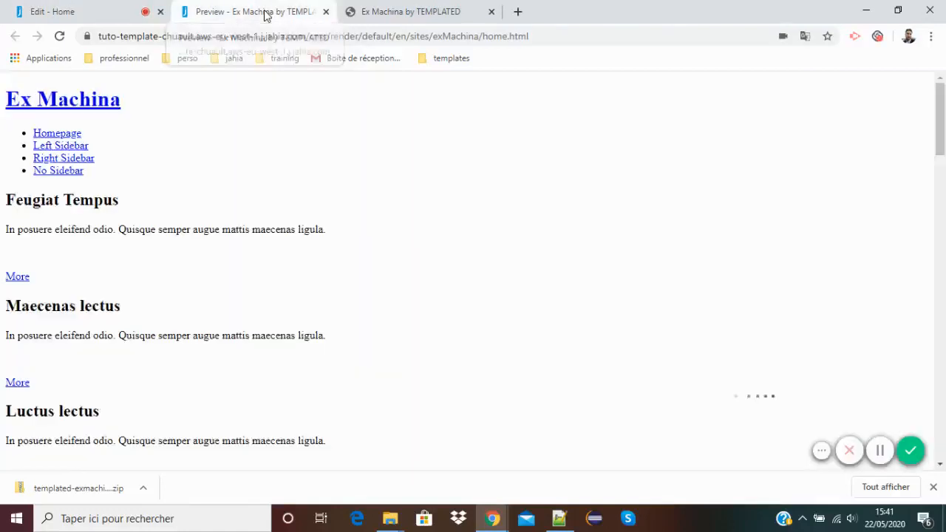
click(59, 13)
scroll(345, 211, down, 1)
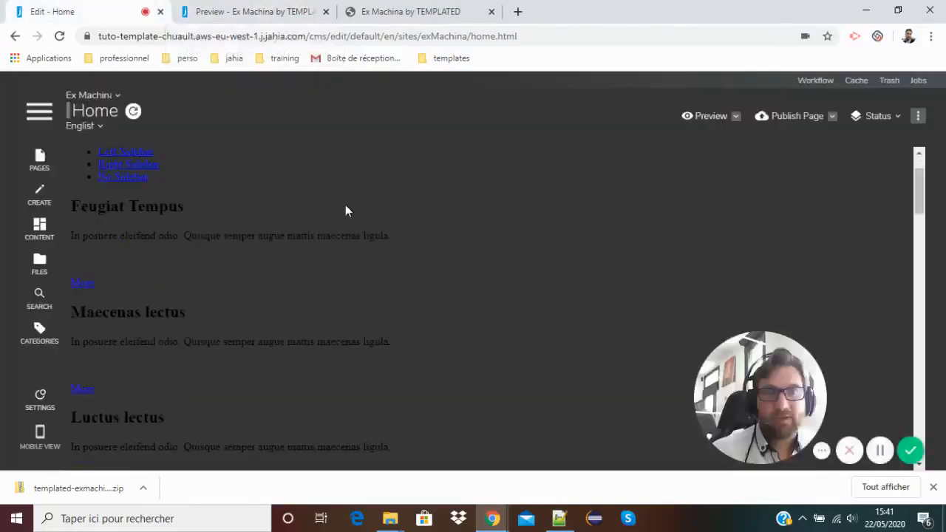